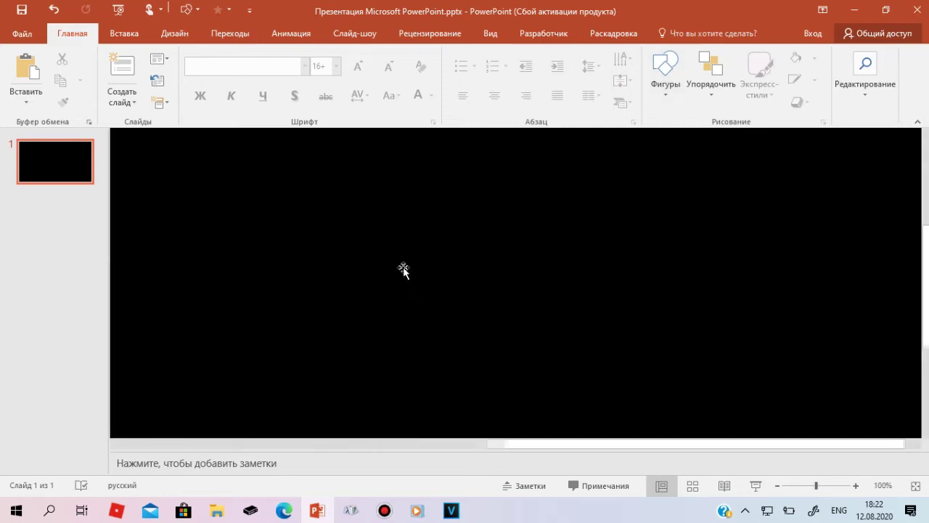
# Draw the first blue arcs along the logo pane edges over the reference image.
pyautogui.click(665, 73)
pyautogui.click(683, 145)
pyautogui.scroll(10, 560, 216)
pyautogui.moveTo(692, 444); pyautogui.dragTo(312, 444)
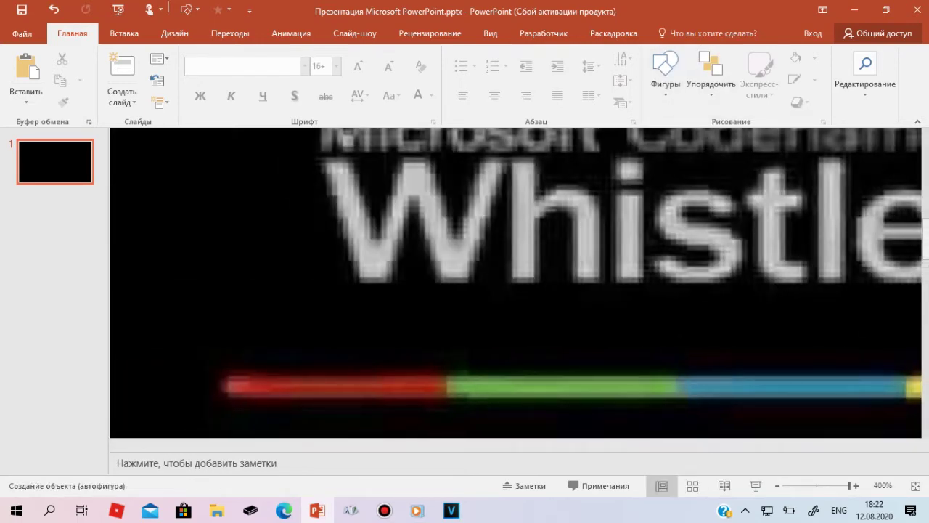
pyautogui.scroll(3, 670, 353)
pyautogui.moveTo(785, 356); pyautogui.dragTo(798, 357)
pyautogui.scroll(-1, 601, 282)
# Trace arcs under the lower-right pane, along both upper panes' tops and the upper-right's right edge.
pyautogui.click(665, 73)
pyautogui.click(657, 145)
pyautogui.moveTo(575, 293); pyautogui.dragTo(671, 309)
pyautogui.click(665, 72)
pyautogui.click(683, 144)
pyautogui.moveTo(609, 138); pyautogui.dragTo(516, 140)
pyautogui.click(665, 72)
pyautogui.click(683, 144)
pyautogui.moveTo(713, 153); pyautogui.dragTo(626, 152)
pyautogui.click(665, 73)
pyautogui.click(683, 144)
pyautogui.moveTo(697, 222); pyautogui.dragTo(713, 154)
# Change the outline weight of the newest arc.
pyautogui.click(385, 79)
pyautogui.moveTo(373, 284)
pyautogui.click(540, 253)
pyautogui.click(73, 34)
# Draw a freeform curve along the logo's left side, ending it with a double-click.
pyautogui.click(665, 73)
pyautogui.click(683, 144)
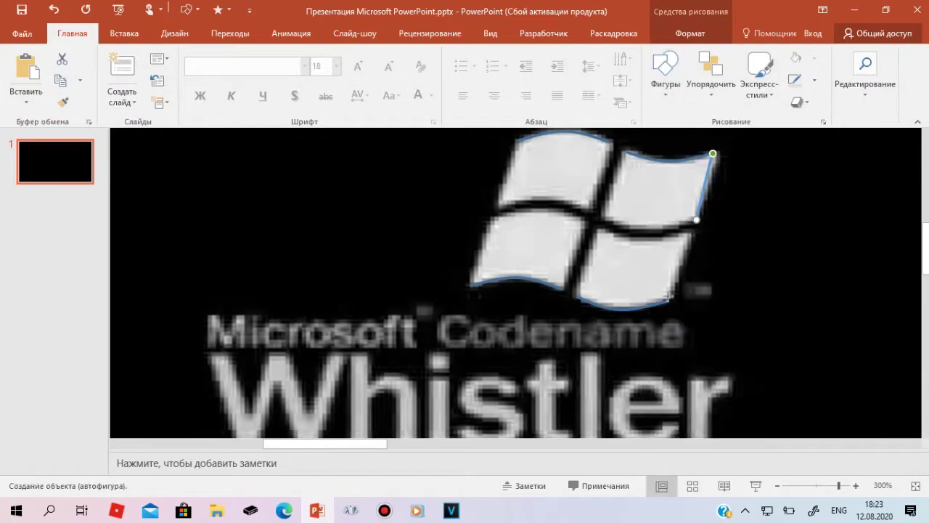
pyautogui.click(664, 72)
pyautogui.click(683, 145)
pyautogui.click(656, 70)
pyautogui.click(683, 144)
pyautogui.doubleClick(468, 285)
# Trace freeform curves along a pane edge and the lower-left pane's top.
pyautogui.click(665, 73)
pyautogui.click(683, 144)
pyautogui.click(665, 73)
pyautogui.click(683, 144)
pyautogui.doubleClick(581, 218)
pyautogui.click(665, 72)
pyautogui.click(683, 144)
pyautogui.doubleClick(584, 218)
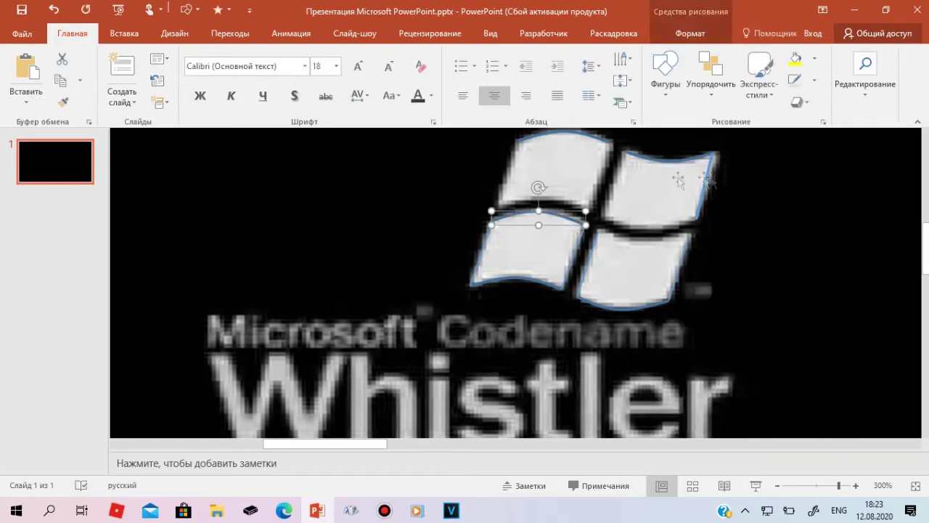
# Trace curves along the lower-right pane's top and beneath both upper panes.
pyautogui.click(665, 73)
pyautogui.click(683, 145)
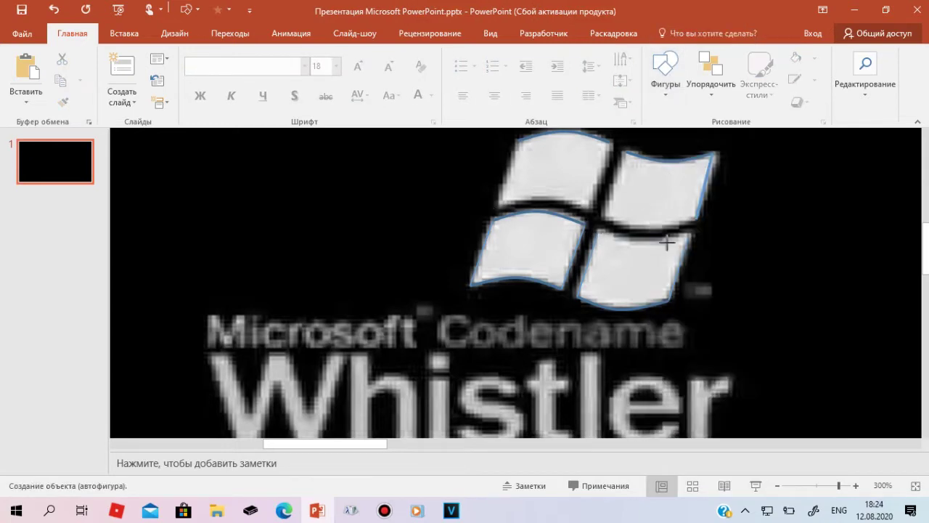
pyautogui.doubleClick(692, 233)
pyautogui.click(662, 73)
pyautogui.click(683, 144)
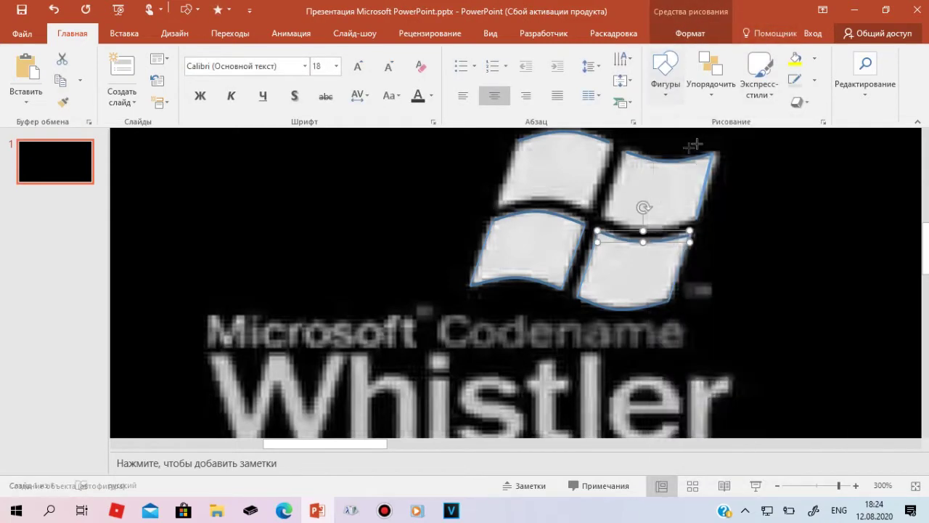
pyautogui.doubleClick(689, 223)
pyautogui.click(662, 72)
pyautogui.click(683, 144)
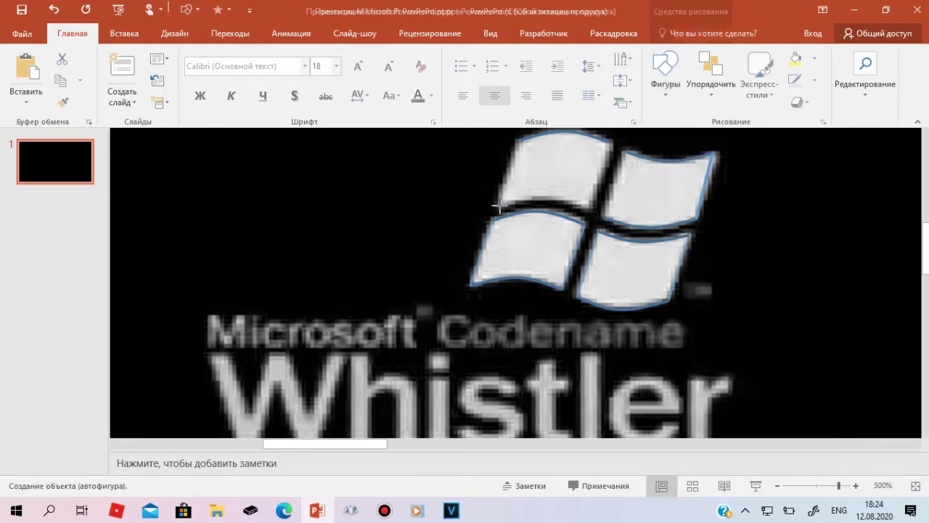
pyautogui.doubleClick(586, 210)
pyautogui.click(662, 73)
pyautogui.click(683, 145)
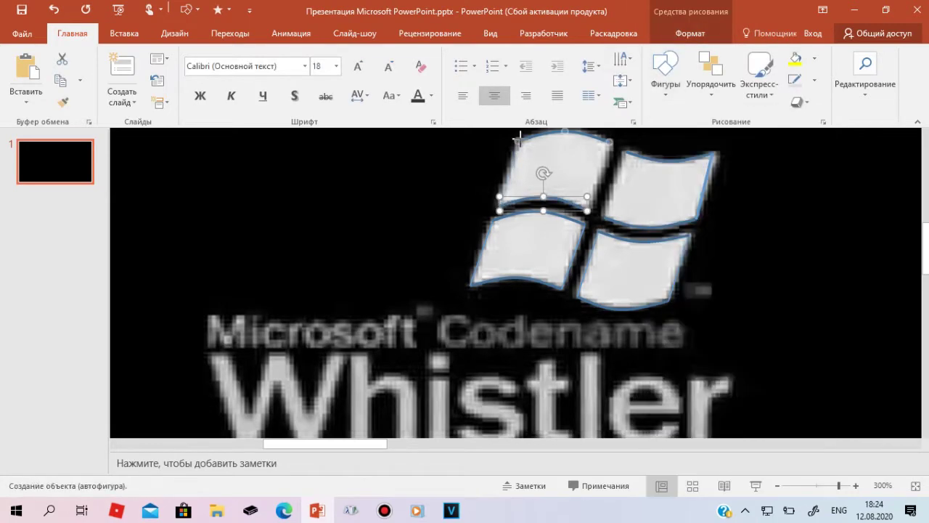
pyautogui.click(662, 73)
pyautogui.click(683, 142)
pyautogui.scroll(1, 596, 174)
pyautogui.click(662, 73)
# Draw the last logo curve and give it a 1 pt outline.
pyautogui.click(683, 143)
pyautogui.click(491, 247)
pyautogui.doubleClick(470, 311)
pyautogui.click(690, 33)
pyautogui.click(378, 79)
pyautogui.moveTo(374, 282)
pyautogui.click(535, 330)
pyautogui.click(378, 79)
pyautogui.click(508, 270)
# Set the next two logo segments' outlines to 1 pt.
pyautogui.press('Tab')
pyautogui.click(379, 80)
pyautogui.moveTo(374, 282)
pyautogui.click(508, 270)
pyautogui.press('Tab')
pyautogui.click(363, 80)
pyautogui.click(515, 328)
pyautogui.press('Tab')
# Set the remaining logo segments' outlines to 1 pt.
pyautogui.click(395, 79)
pyautogui.moveTo(414, 278)
pyautogui.click(515, 328)
pyautogui.press('Tab')
pyautogui.click(379, 79)
pyautogui.moveTo(374, 281)
pyautogui.click(516, 327)
pyautogui.press('Tab')
pyautogui.click(378, 80)
pyautogui.click(514, 327)
# Select the reference picture and then all the traced logo segments.
pyautogui.click(214, 433)
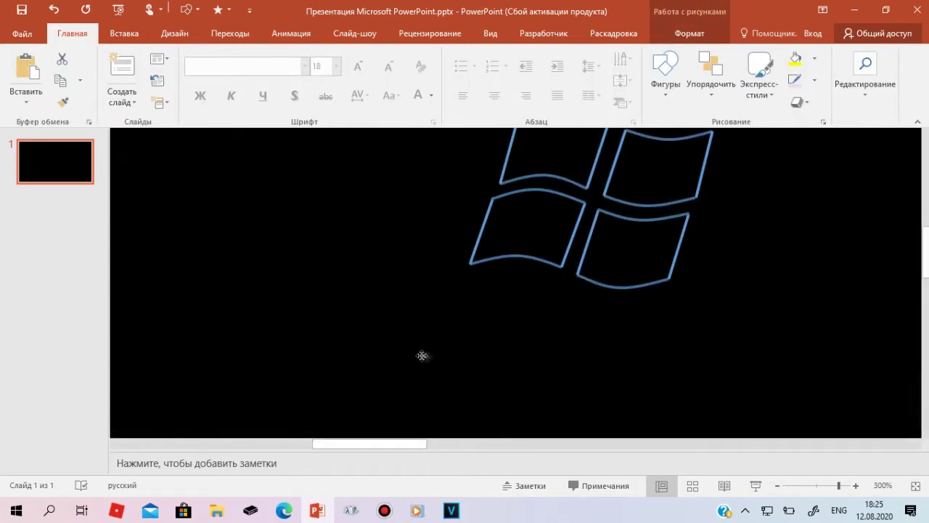
pyautogui.scroll(-5, 421, 356)
pyautogui.hotkey('ctrl', 'a')
# Group the traced logo segments and apply one outline weight to the whole group.
pyautogui.hotkey('ctrl', 'g')
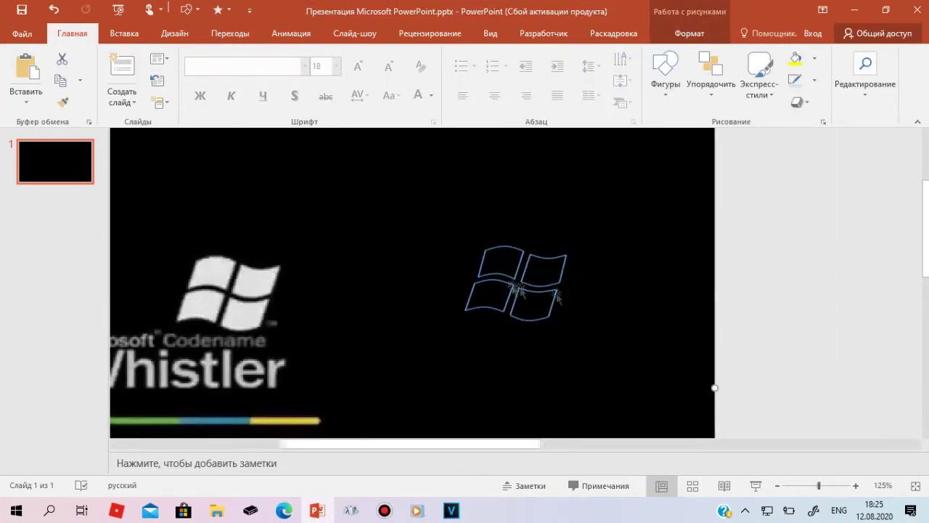
pyautogui.click(690, 34)
pyautogui.click(378, 79)
pyautogui.moveTo(374, 282)
pyautogui.click(602, 209)
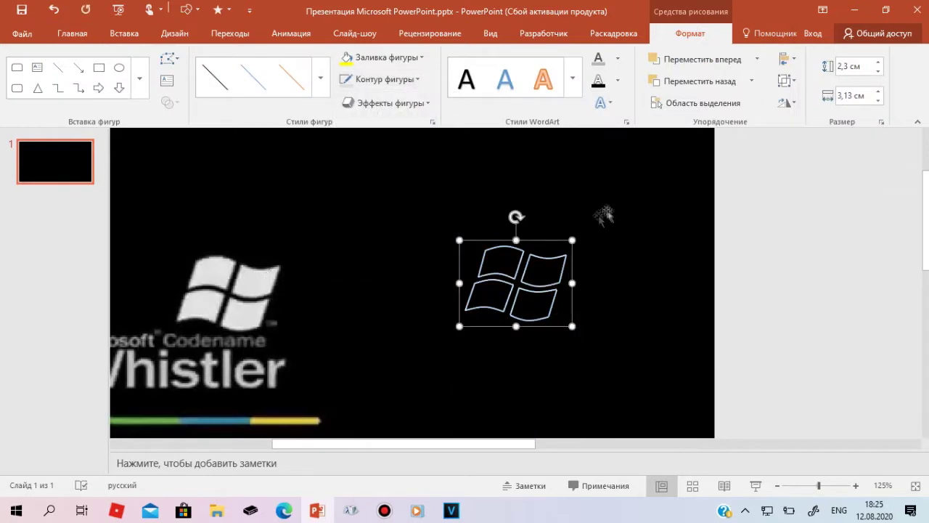
# Save the grouped logo as a picture.
pyautogui.scroll(-5, 844, 380)
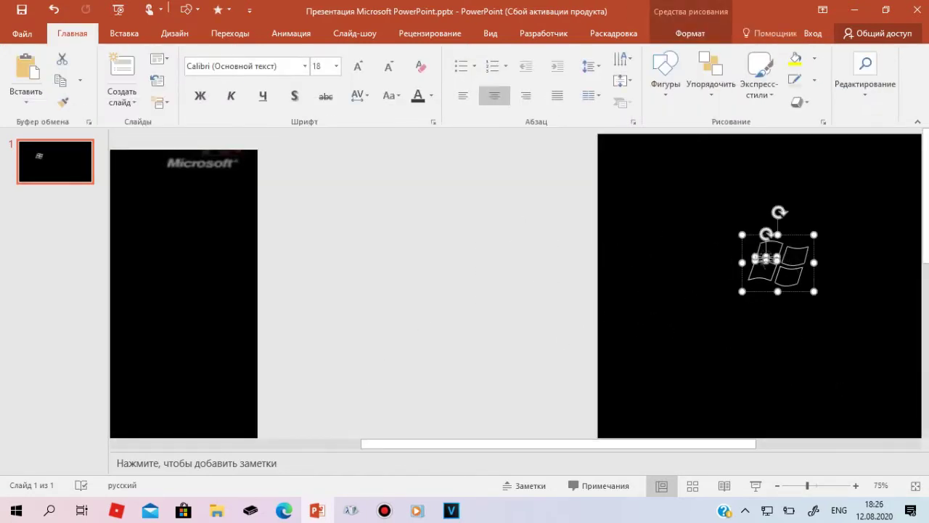
pyautogui.click(747, 268)
pyautogui.rightClick(751, 268)
pyautogui.press('Escape')
pyautogui.press('Return')
# Launch paint.net and open the wh.png logo image.
pyautogui.click(49, 510)
pyautogui.write('paint.net')
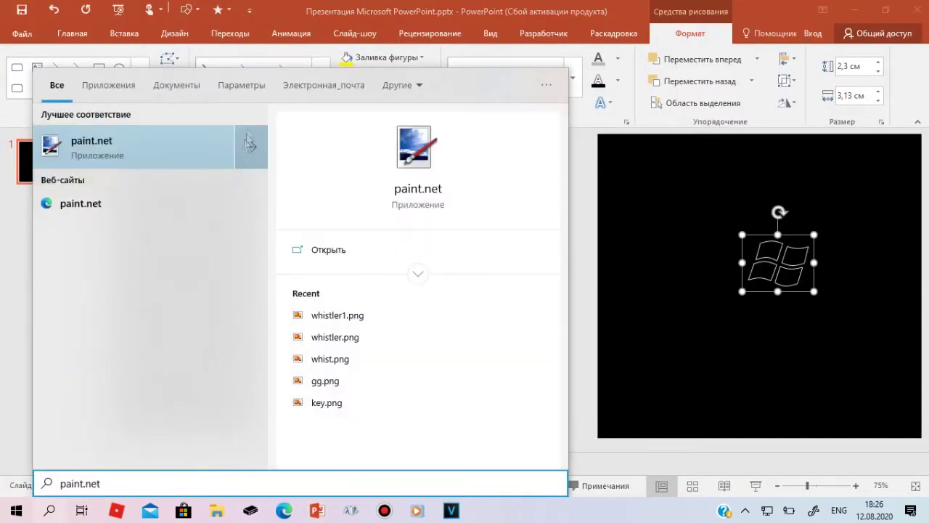
pyautogui.click(169, 139)
pyautogui.write('wh')
pyautogui.press('Return')
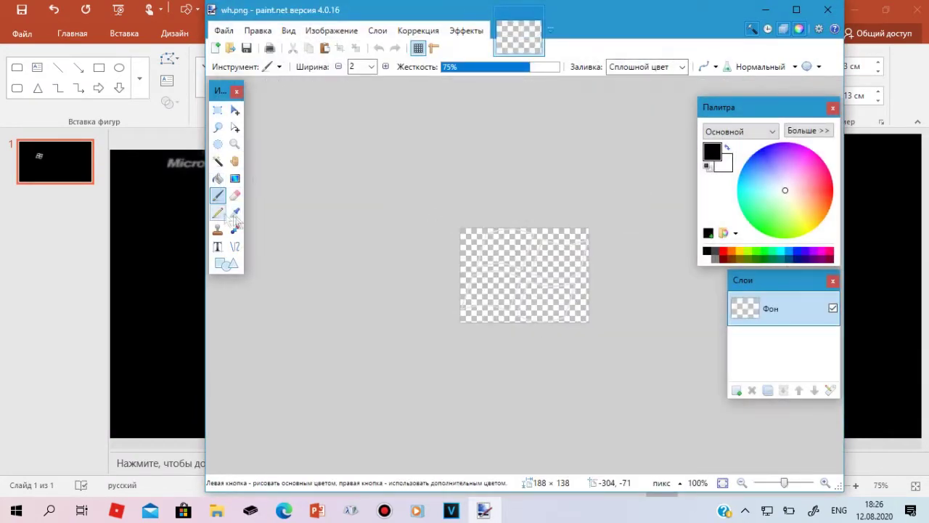
# Fill the logo panes with the sampled light grey and save as PNG.
pyautogui.click(235, 211)
pyautogui.scroll(1, 508, 269)
pyautogui.scroll(6, 508, 276)
pyautogui.click(311, 287)
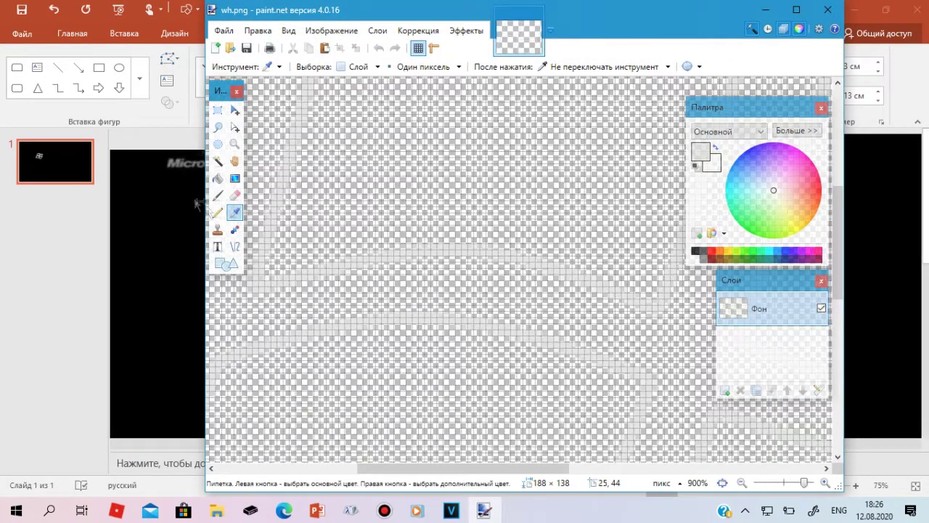
pyautogui.click(218, 178)
pyautogui.scroll(-2, 400, 444)
pyautogui.scroll(-2, 400, 445)
pyautogui.click(246, 48)
pyautogui.click(631, 363)
# Insert the grey-filled logo picture and size it over the reference logo above the Whistler wordmark.
pyautogui.click(765, 9)
pyautogui.click(124, 33)
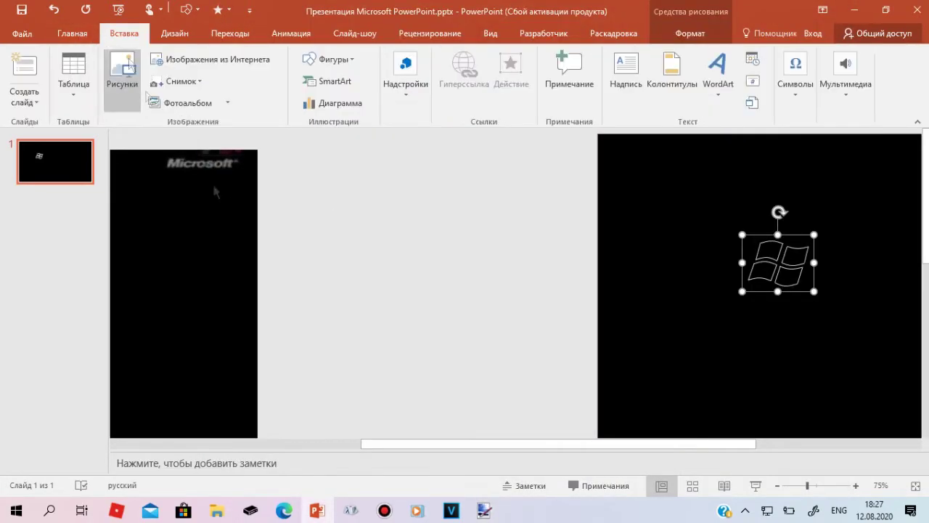
pyautogui.click(124, 77)
pyautogui.click(479, 490)
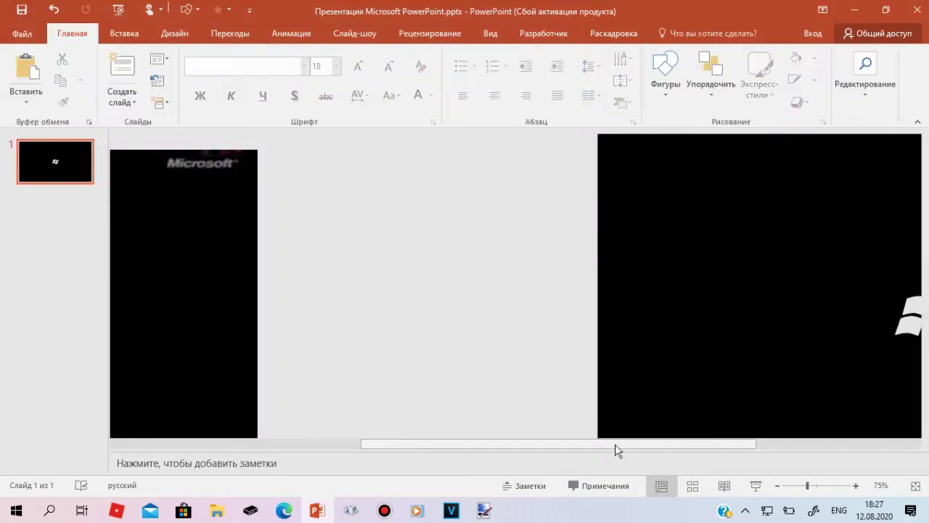
pyautogui.moveTo(736, 342); pyautogui.dragTo(788, 332)
pyautogui.moveTo(713, 300); pyautogui.dragTo(732, 305)
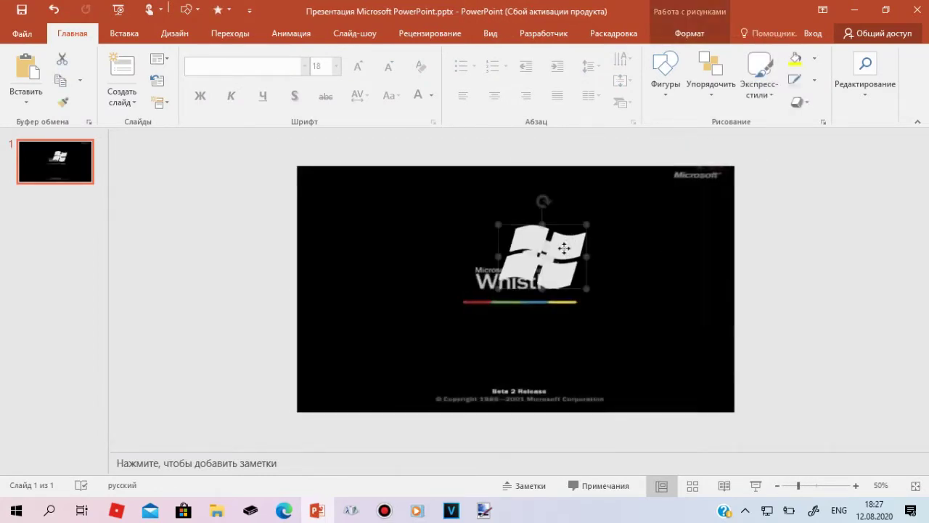
pyautogui.moveTo(601, 312); pyautogui.dragTo(548, 266)
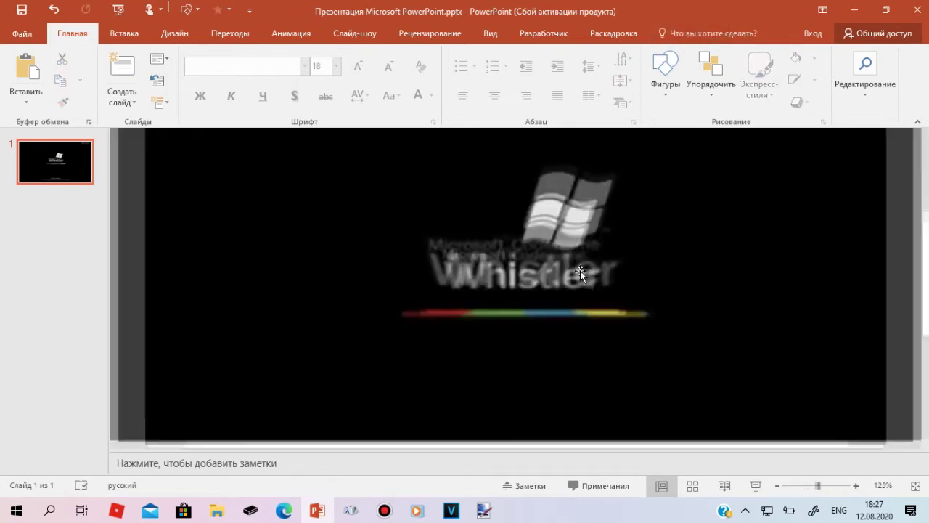
# Draw a text box over the Microsoft Codename line, eyedrop its colour and size it 14 pt.
pyautogui.click(665, 73)
pyautogui.click(656, 129)
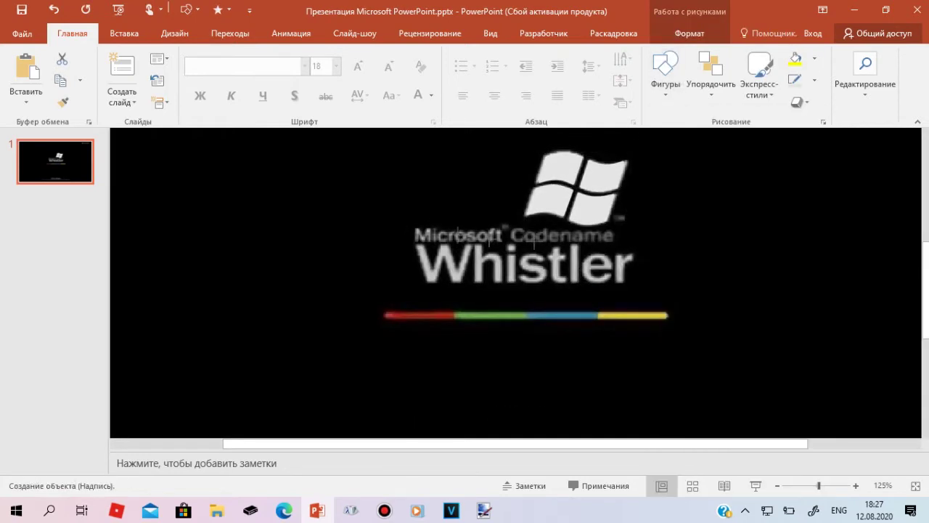
pyautogui.moveTo(405, 224); pyautogui.dragTo(648, 249)
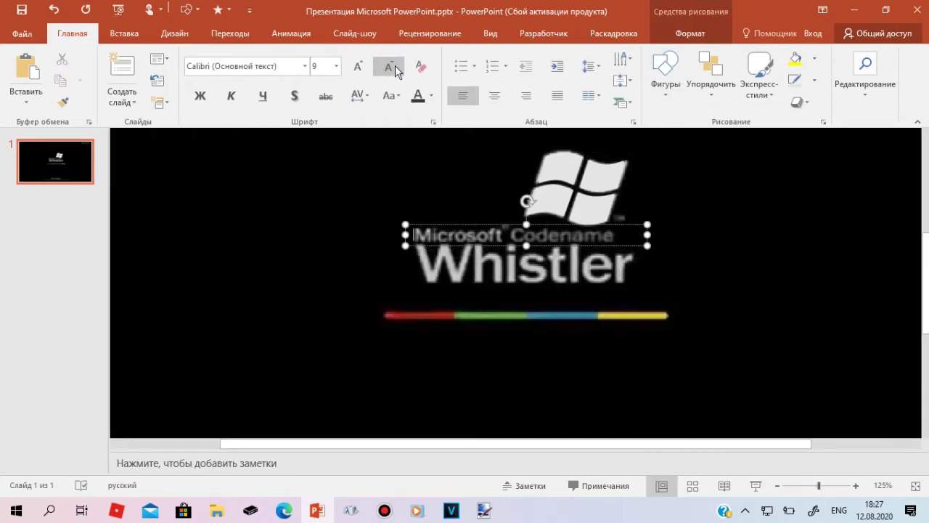
pyautogui.click(431, 95)
pyautogui.click(432, 261)
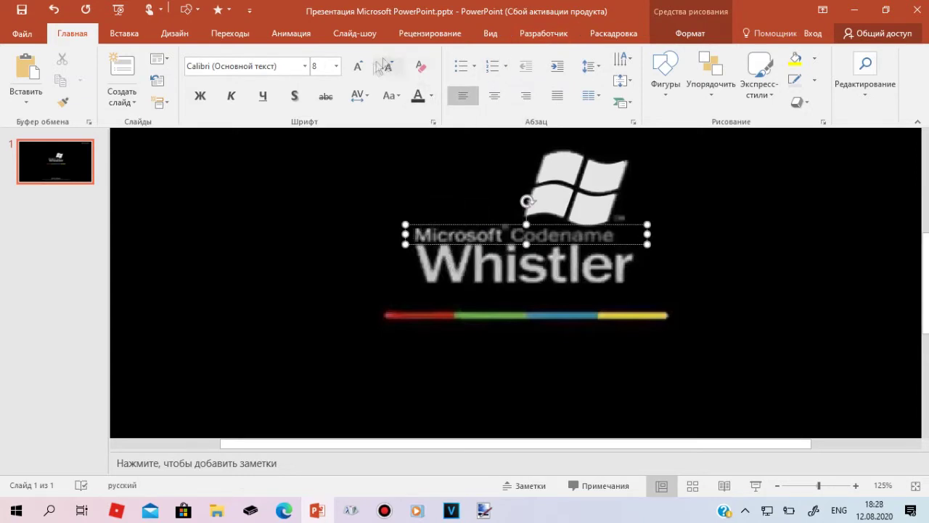
pyautogui.click(336, 66)
pyautogui.click(322, 123)
pyautogui.click(336, 66)
pyautogui.click(323, 164)
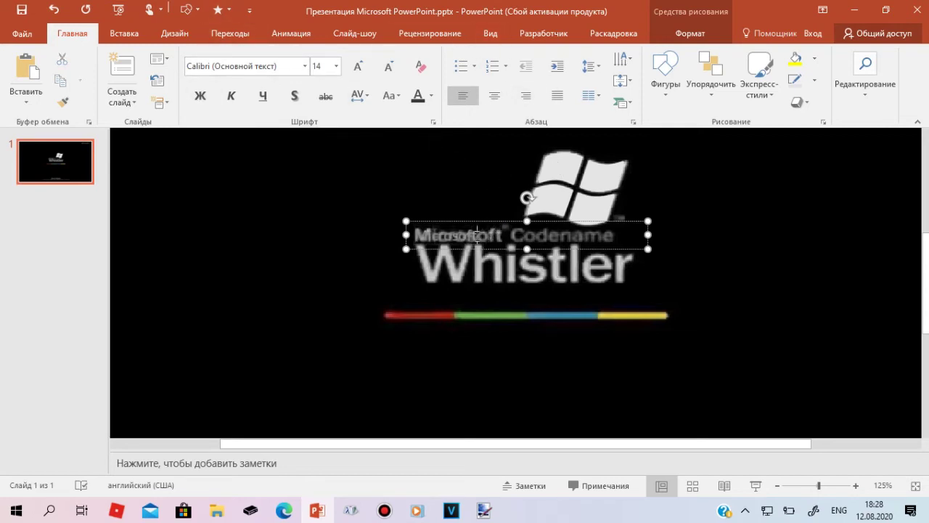
pyautogui.click(360, 95)
# Narrow the character spacing of the selected text and give it a new font colour.
pyautogui.click(363, 131)
pyautogui.click(431, 95)
pyautogui.click(522, 206)
pyautogui.click(672, 255)
# Add a text box reading Whistler over the wordmark, coloured white at 60 pt.
pyautogui.moveTo(411, 247); pyautogui.dragTo(681, 285)
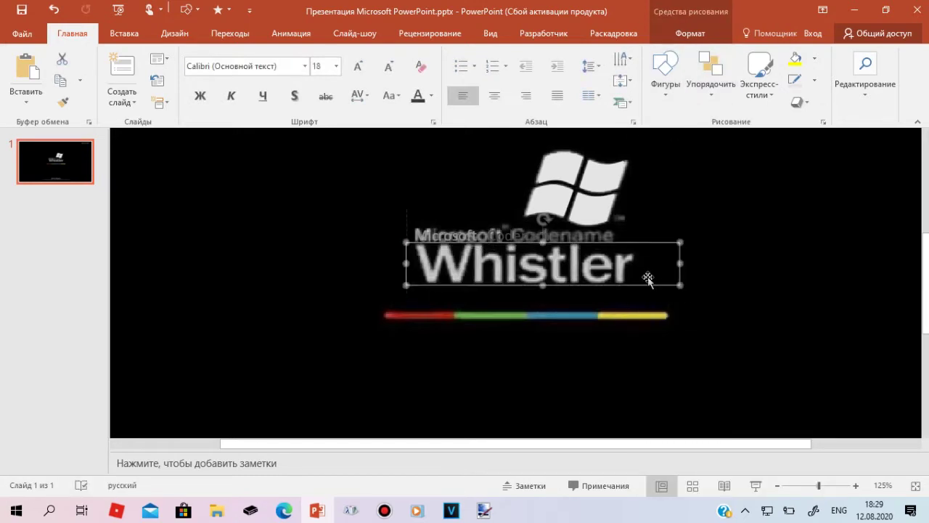
pyautogui.click(336, 67)
pyautogui.click(330, 226)
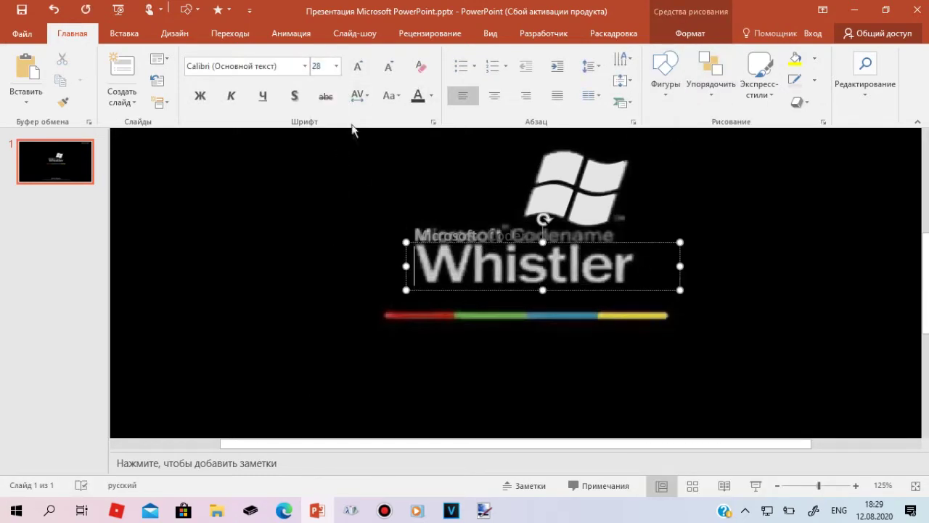
pyautogui.click(337, 66)
pyautogui.click(330, 280)
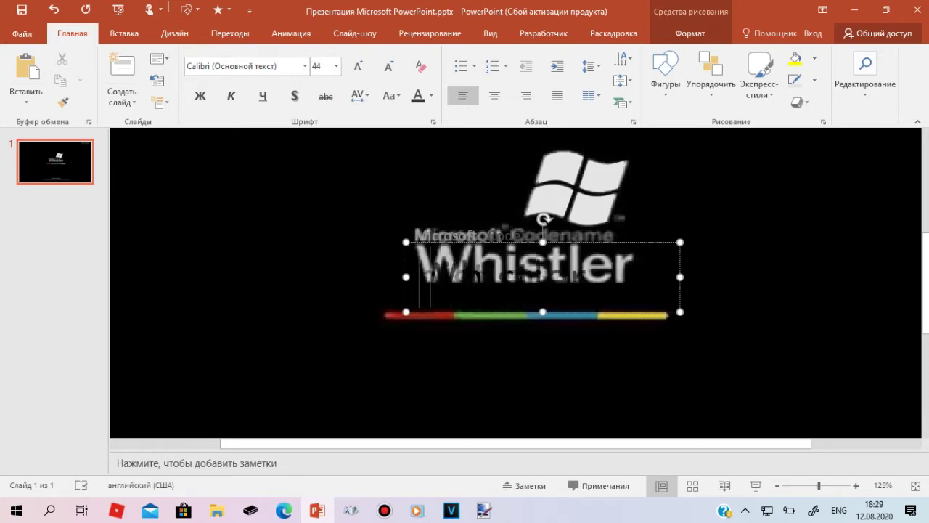
pyautogui.moveTo(415, 279); pyautogui.dragTo(601, 280)
pyautogui.click(431, 95)
pyautogui.click(413, 129)
pyautogui.click(336, 66)
pyautogui.click(323, 323)
pyautogui.press('Escape')
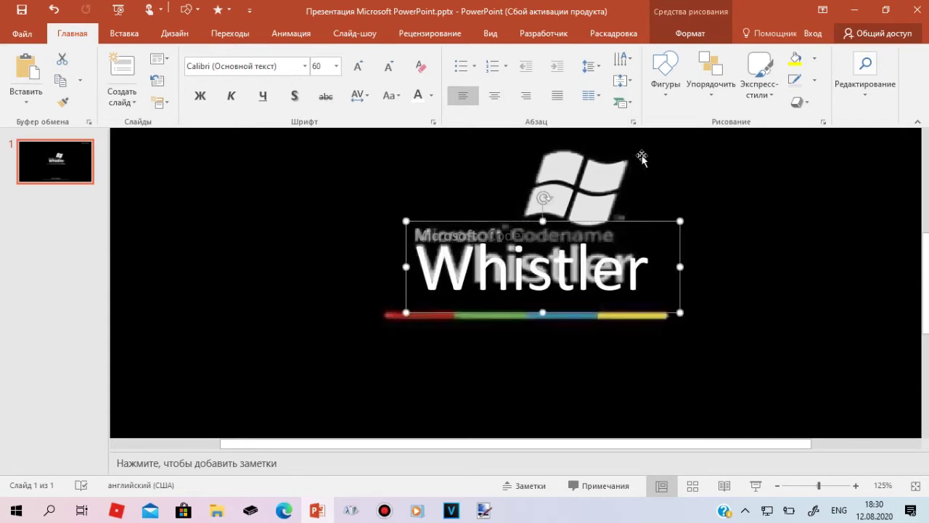
# Shrink the Whistler text to 40 pt and narrow its box to fit the word.
pyautogui.click(562, 235)
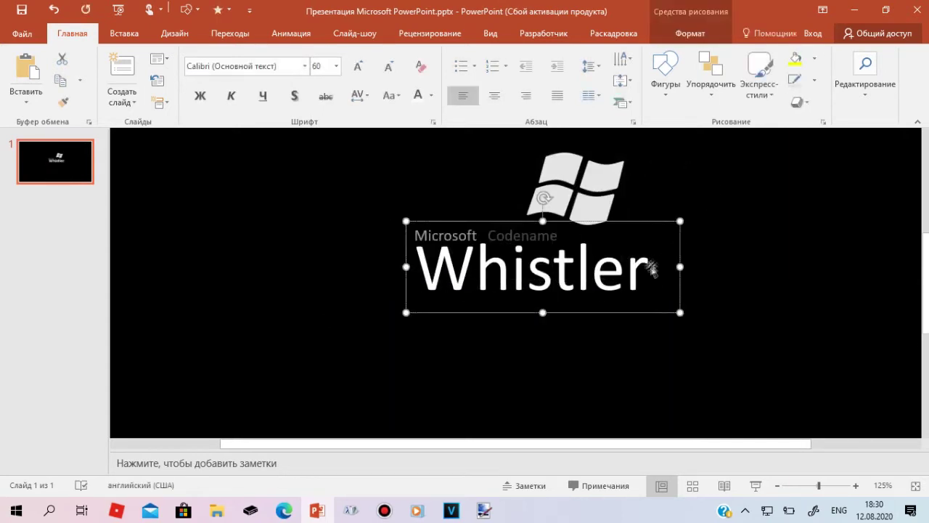
pyautogui.hotkey('ctrl', 'a')
pyautogui.click(388, 66)
pyautogui.click(388, 66)
pyautogui.click(763, 332)
pyautogui.click(493, 261)
pyautogui.moveTo(683, 259); pyautogui.dragTo(589, 266)
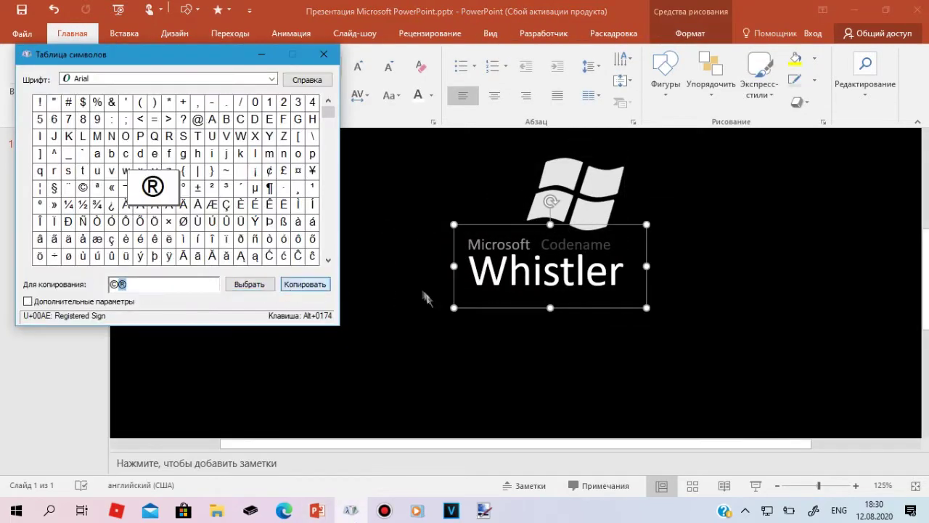
# Paste the ® symbol onto the slide and place a small ™ text box beside the logo.
pyautogui.rightClick(451, 306)
pyautogui.click(479, 151)
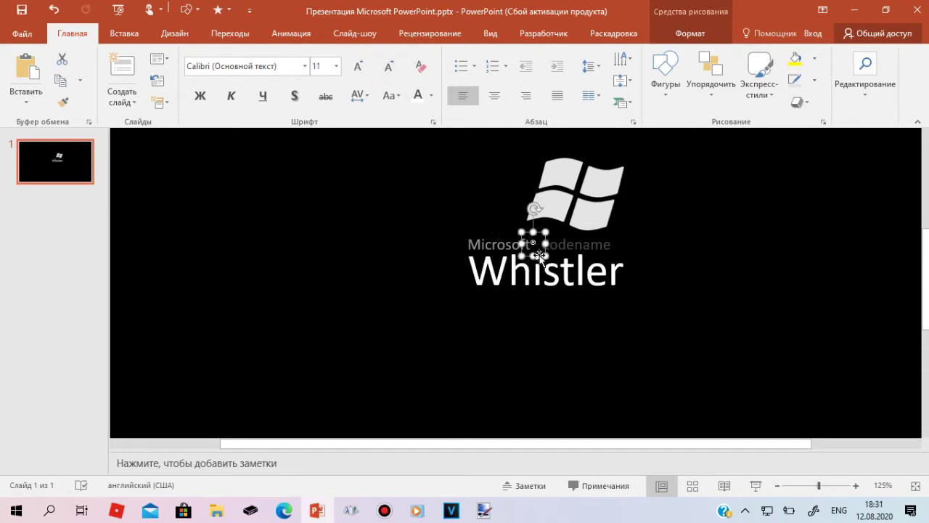
pyautogui.click(659, 79)
pyautogui.click(655, 125)
pyautogui.moveTo(621, 216); pyautogui.dragTo(667, 232)
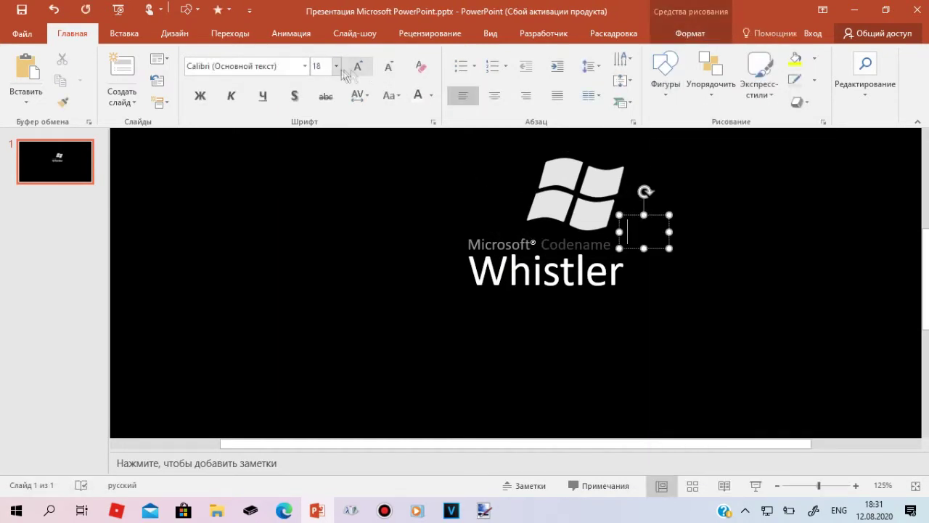
pyautogui.write('™')
pyautogui.moveTo(645, 216); pyautogui.dragTo(648, 217)
pyautogui.click(654, 348)
pyautogui.scroll(-5, 654, 348)
# Add a bottom text box with 'Beta 2 Release' and 'Copyright 1985-2001 Microsoft Corporation' lines.
pyautogui.click(665, 72)
pyautogui.click(656, 125)
pyautogui.moveTo(628, 399); pyautogui.dragTo(410, 467)
pyautogui.write('B')
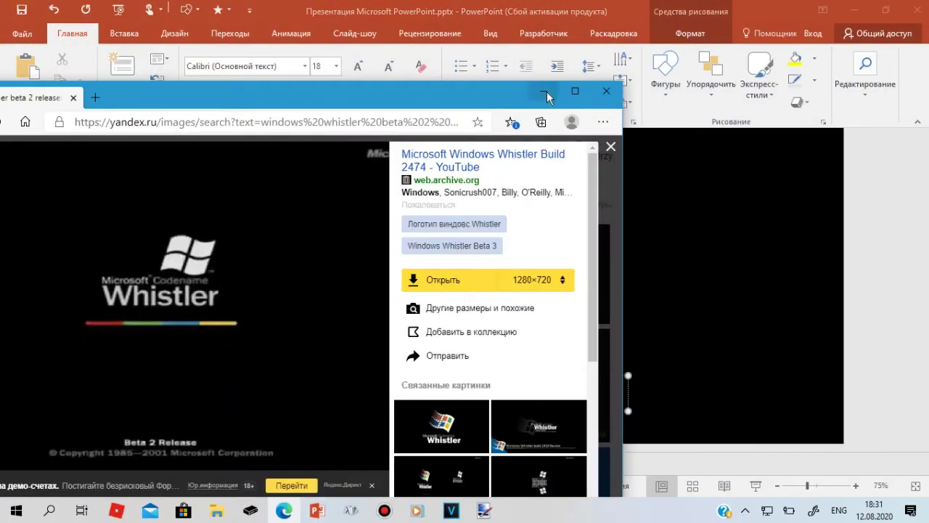
pyautogui.click(662, 73)
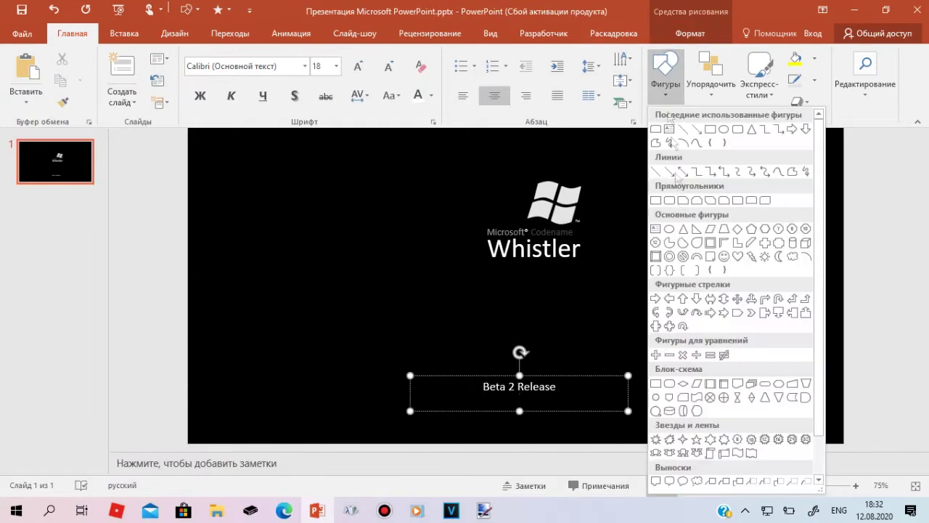
pyautogui.press('Escape')
pyautogui.click(431, 95)
pyautogui.press('Escape')
pyautogui.write('Copyright 1985-2')
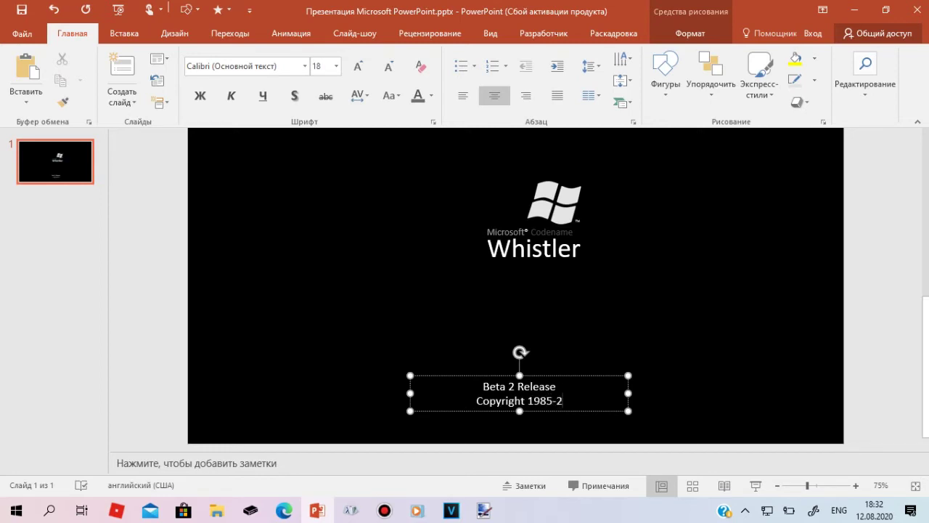
pyautogui.write('Microsof')
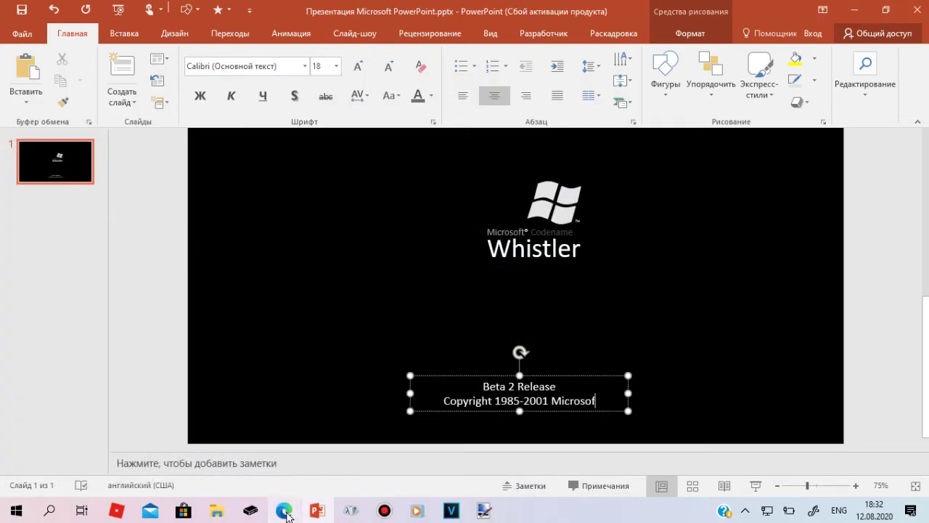
pyautogui.write('ation')
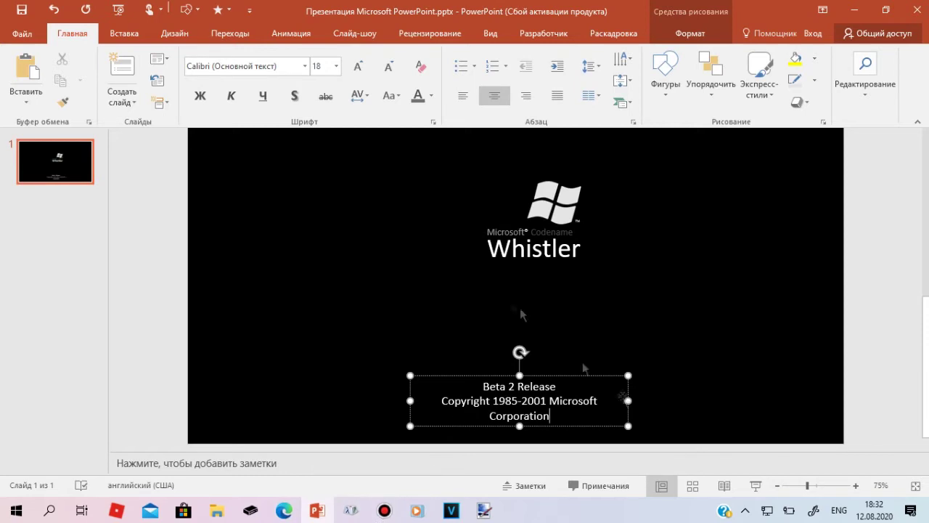
# Make the copyright line grey and paste a © from Character Map beside it.
pyautogui.moveTo(628, 400)
pyautogui.mouseDown()
pyautogui.moveTo(651, 400)
pyautogui.moveTo(606, 408)
pyautogui.mouseUp()
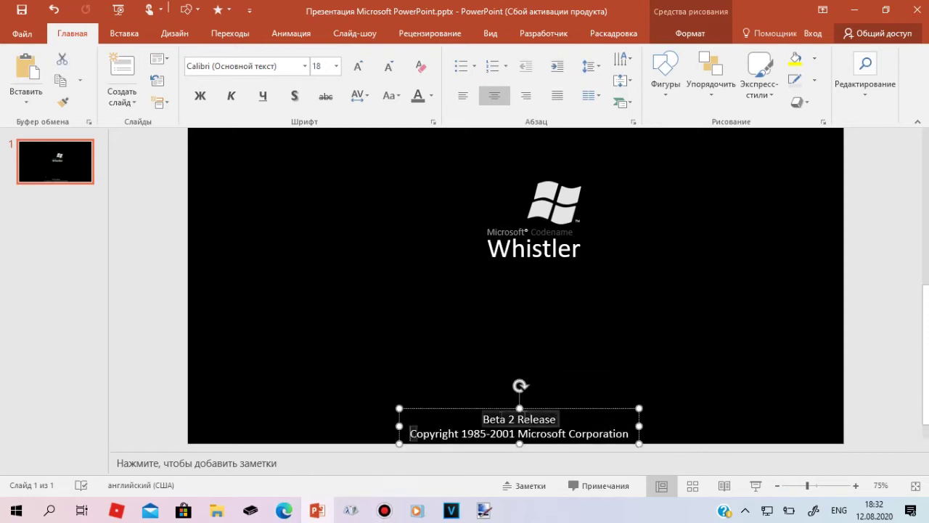
pyautogui.moveTo(411, 433); pyautogui.dragTo(629, 434)
pyautogui.click(418, 97)
pyautogui.click(420, 397)
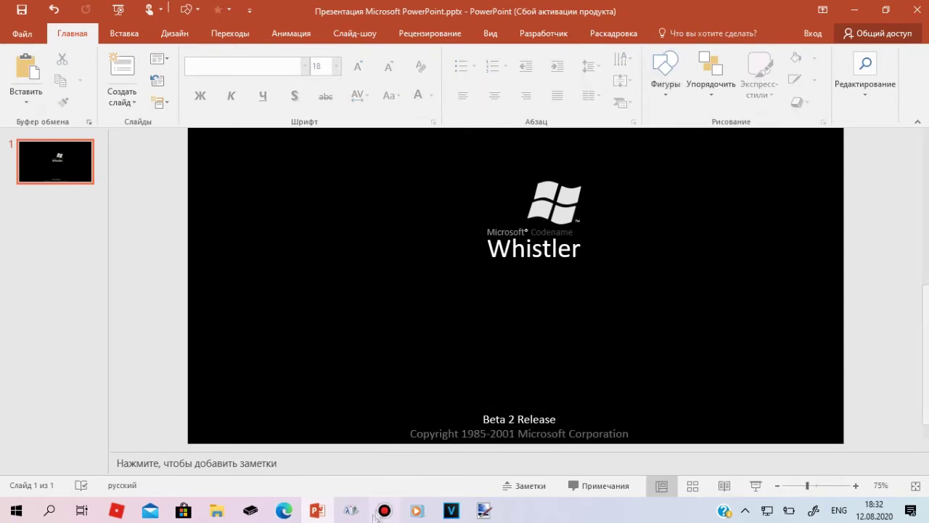
pyautogui.click(351, 510)
pyautogui.click(319, 283)
pyautogui.click(385, 317)
pyautogui.hotkey('ctrl', 'v')
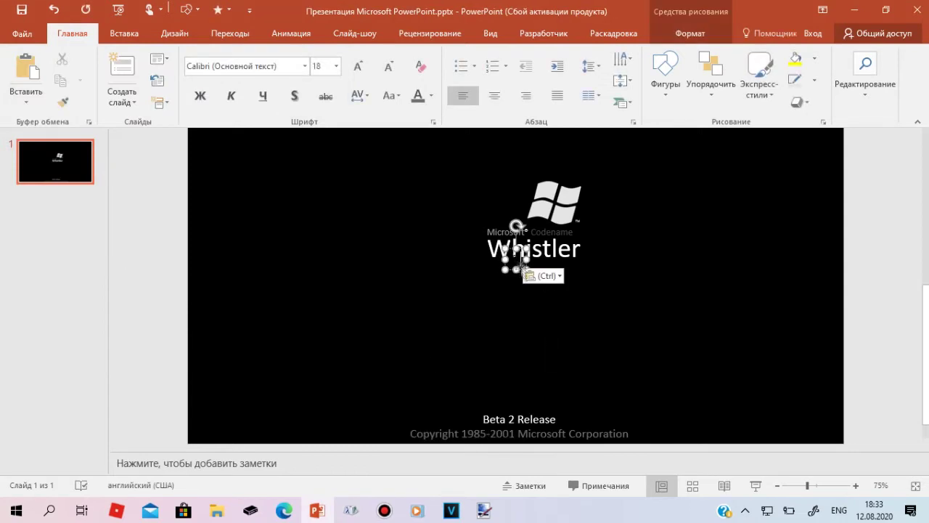
pyautogui.moveTo(520, 276); pyautogui.dragTo(409, 439)
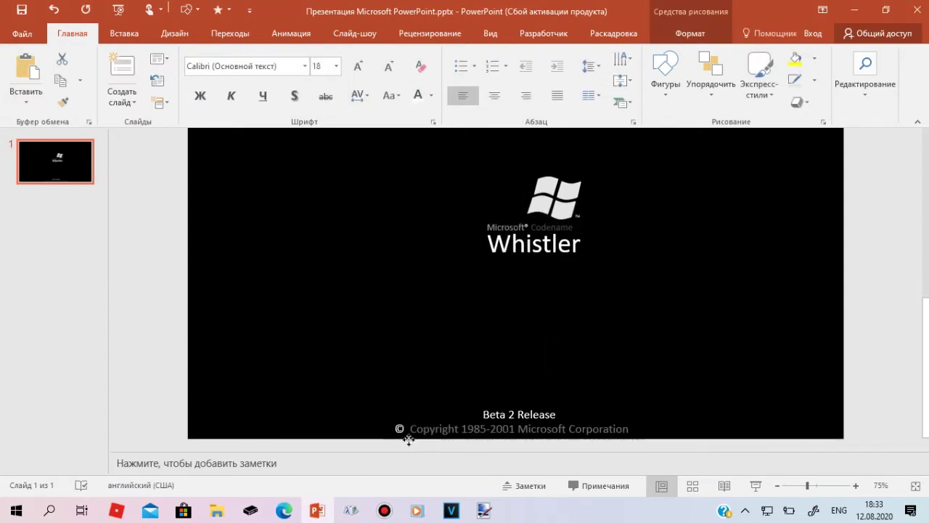
pyautogui.hotkey('ctrl', 'z')
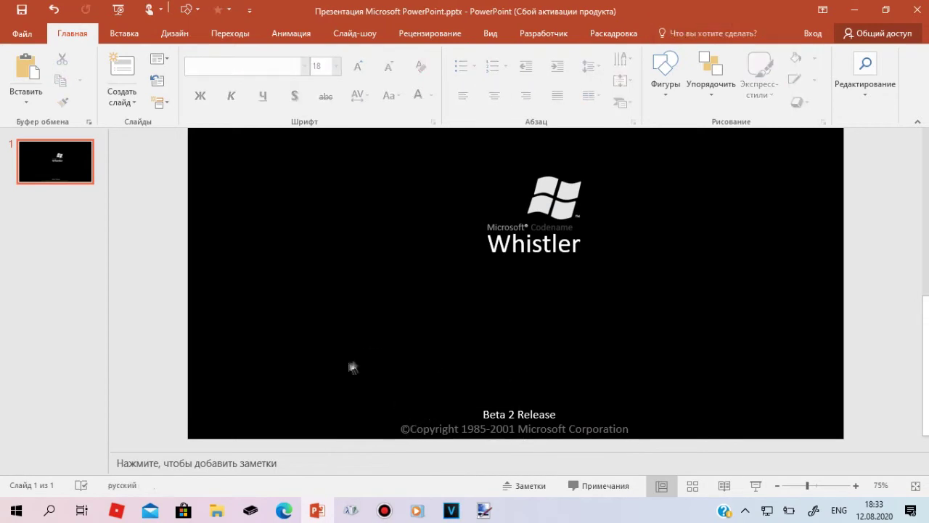
# Centre the logo block and the caption on the slide, then duplicate it as slide 2.
pyautogui.moveTo(353, 366); pyautogui.dragTo(659, 449)
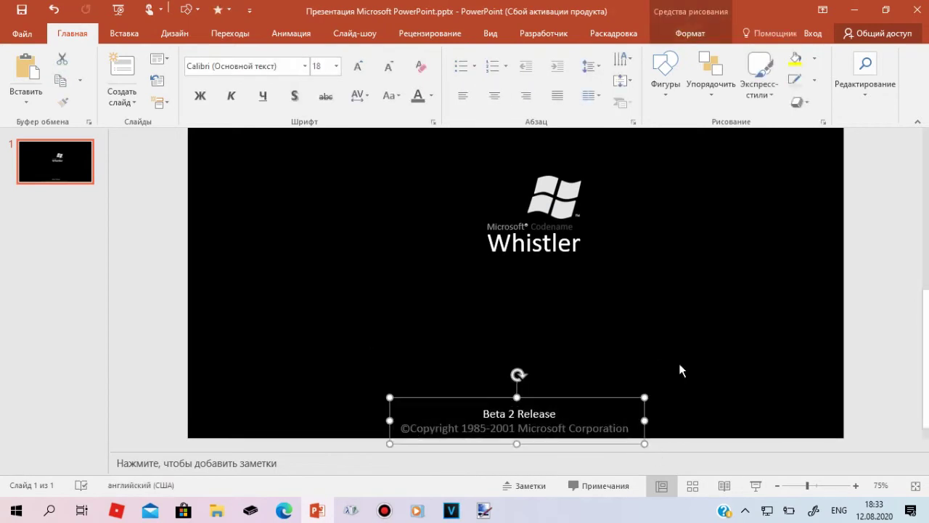
pyautogui.moveTo(553, 267); pyautogui.dragTo(543, 269)
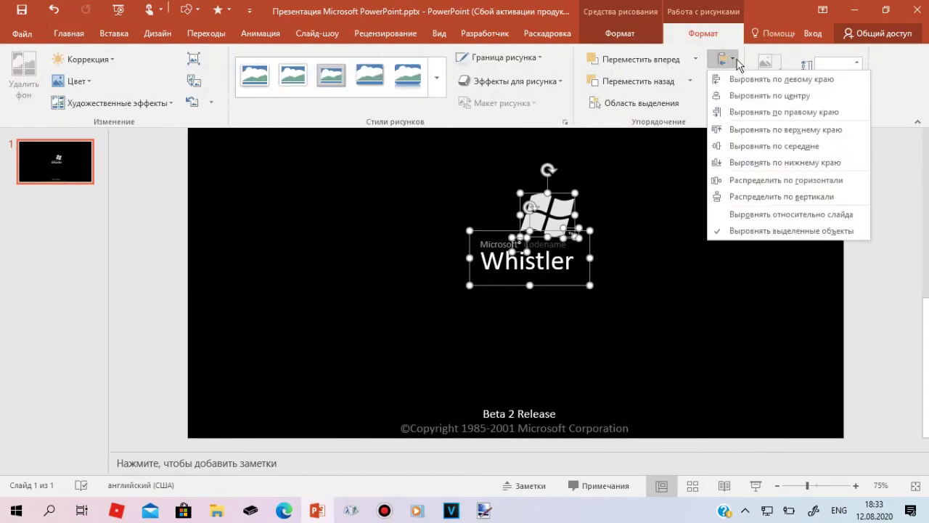
pyautogui.click(528, 260)
pyautogui.hotkey('ctrl', 'z')
pyautogui.hotkey('ctrl', 'z')
pyautogui.click(693, 33)
pyautogui.click(723, 58)
pyautogui.click(762, 91)
pyautogui.click(639, 440)
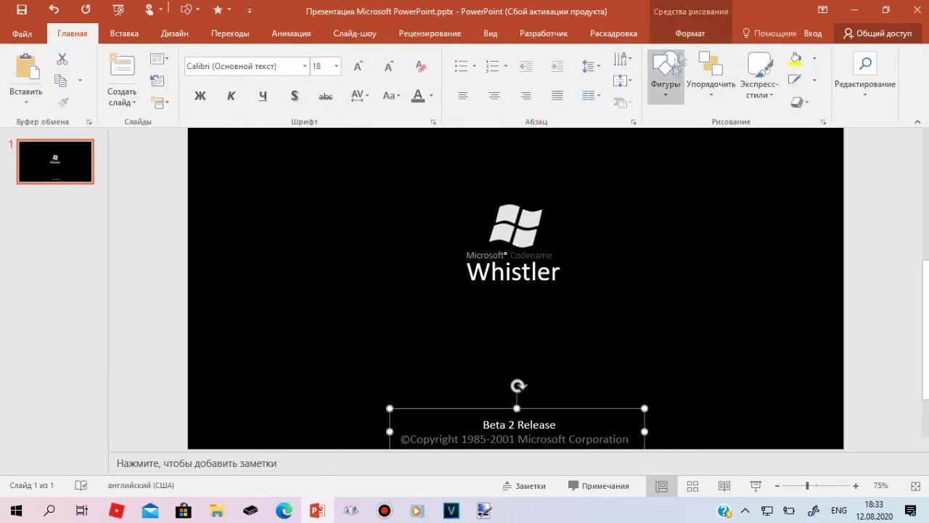
pyautogui.click(678, 33)
pyautogui.click(778, 62)
pyautogui.click(805, 94)
pyautogui.rightClick(64, 173)
pyautogui.click(108, 248)
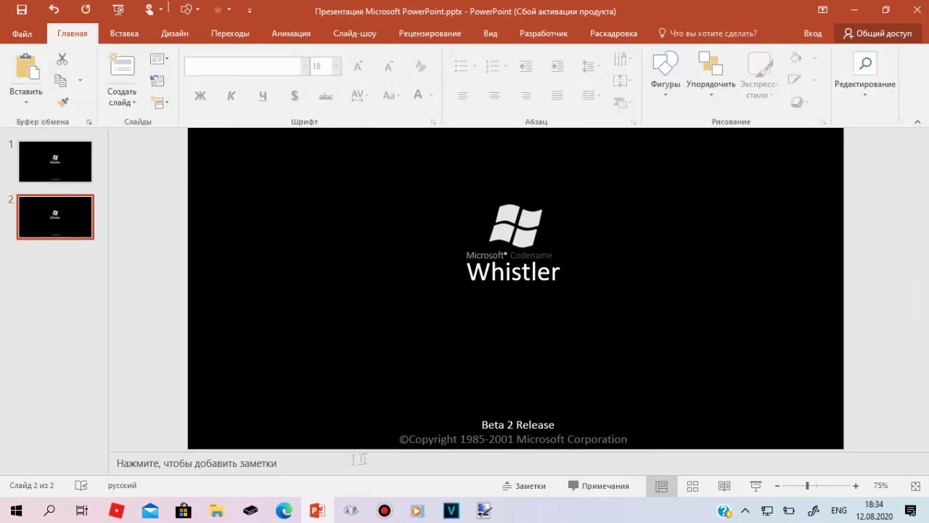
# Draw a rectangle bar segment under the Whistler wordmark and fill it red.
pyautogui.click(675, 97)
pyautogui.click(669, 128)
pyautogui.scroll(5, 406, 332)
pyautogui.moveTo(342, 368); pyautogui.dragTo(487, 388)
pyautogui.moveTo(416, 338); pyautogui.dragTo(269, 392)
pyautogui.moveTo(414, 307)
pyautogui.mouseDown()
pyautogui.moveTo(421, 433)
pyautogui.moveTo(377, 347)
pyautogui.mouseUp()
pyautogui.click(665, 72)
pyautogui.click(690, 33)
pyautogui.click(384, 57)
pyautogui.click(351, 168)
pyautogui.click(72, 34)
# Add a second segment right of the red one, change its outline and fill it green.
pyautogui.click(664, 72)
pyautogui.click(656, 125)
pyautogui.moveTo(466, 330)
pyautogui.mouseDown()
pyautogui.moveTo(600, 342)
pyautogui.moveTo(473, 327)
pyautogui.mouseUp()
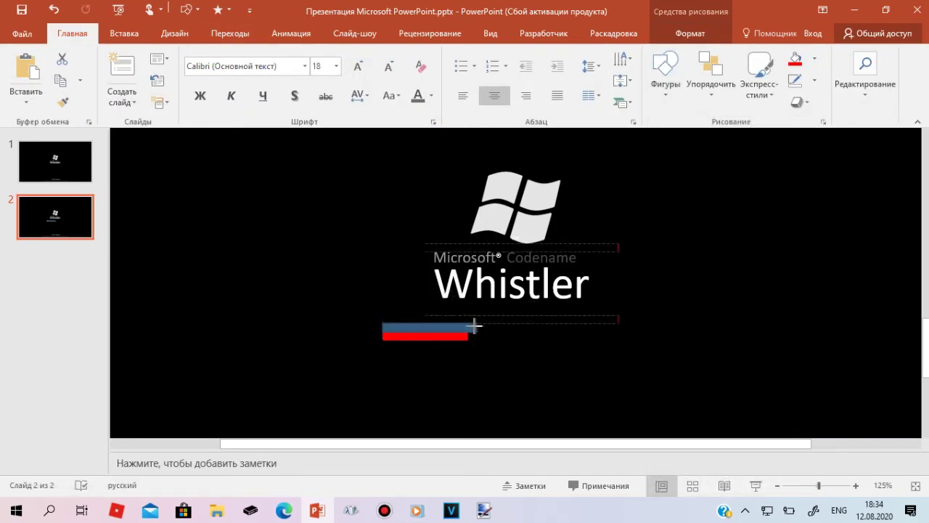
pyautogui.click(661, 32)
pyautogui.click(383, 79)
pyautogui.click(367, 228)
pyautogui.click(388, 57)
pyautogui.click(397, 171)
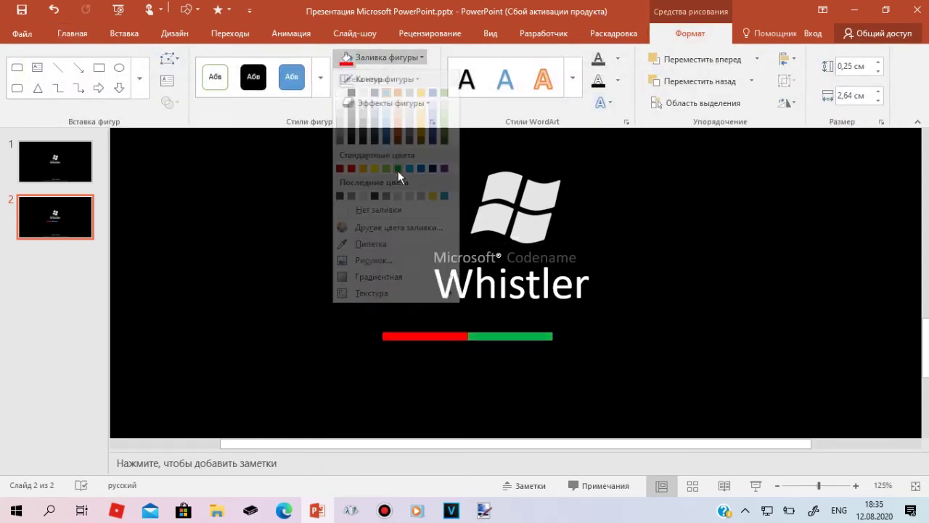
# Paste a copy of the segment at the bar's end and fill it blue.
pyautogui.rightClick(638, 278)
pyautogui.click(661, 313)
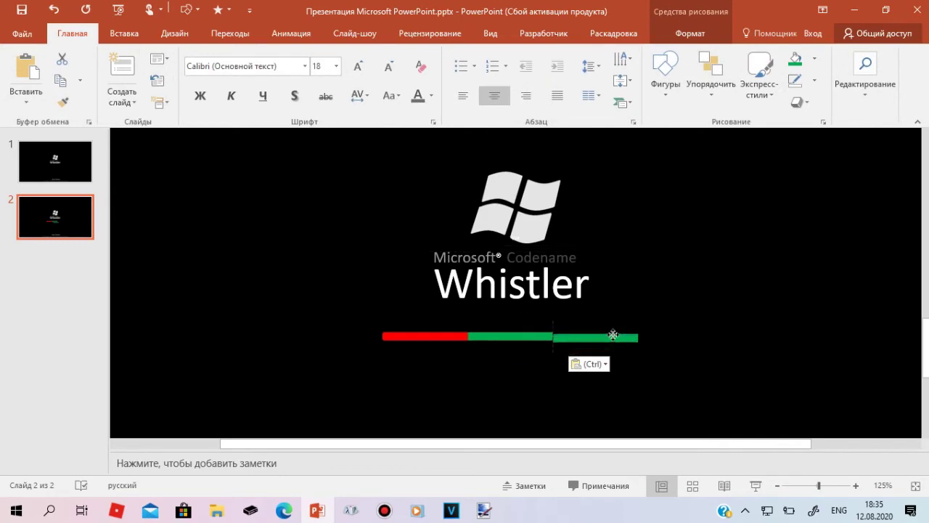
pyautogui.moveTo(612, 334); pyautogui.dragTo(613, 333)
pyautogui.click(665, 73)
pyautogui.click(689, 34)
pyautogui.click(388, 58)
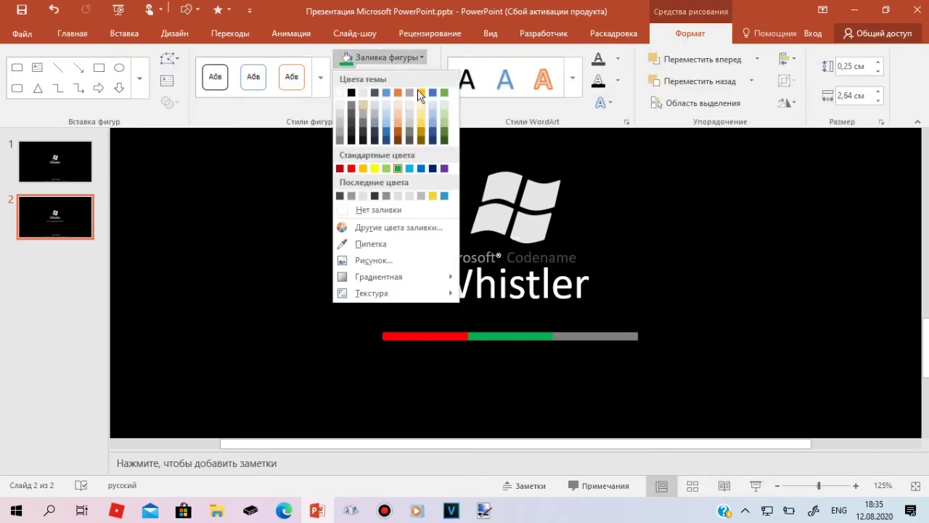
pyautogui.click(421, 168)
# Copy the red segment to the end of the bar, match its size, and fill it yellow.
pyautogui.rightClick(447, 342)
pyautogui.click(493, 77)
pyautogui.rightClick(681, 295)
pyautogui.click(703, 326)
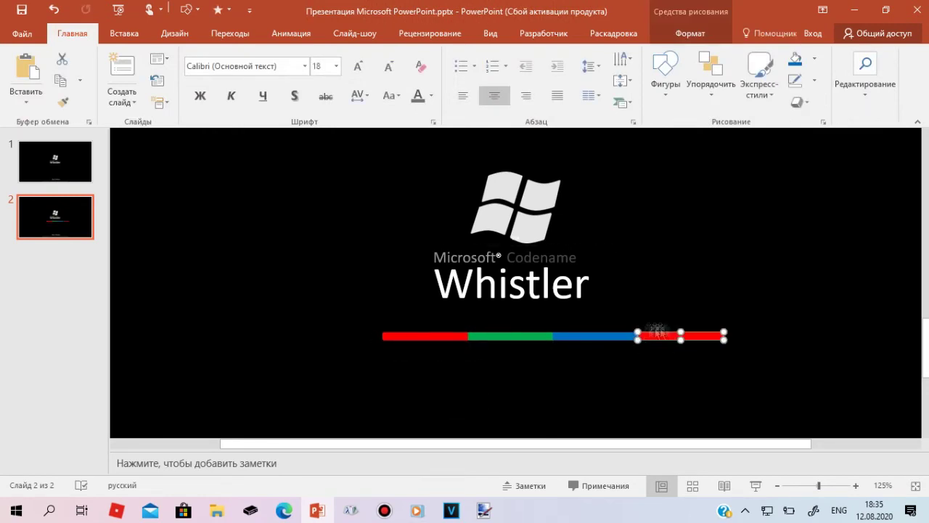
pyautogui.moveTo(680, 320); pyautogui.dragTo(775, 280)
pyautogui.moveTo(680, 279); pyautogui.dragTo(679, 331)
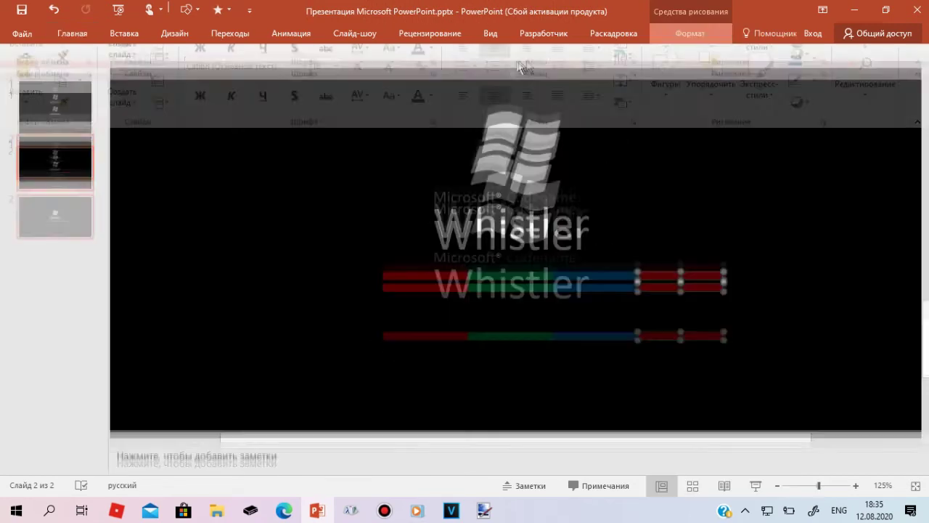
pyautogui.rightClick(664, 36)
pyautogui.click(704, 29)
pyautogui.click(388, 60)
pyautogui.click(374, 164)
# Select all four segments, group them, and centre the bar under Whistler.
pyautogui.click(780, 387)
pyautogui.moveTo(768, 309); pyautogui.dragTo(356, 373)
pyautogui.moveTo(484, 341)
pyautogui.mouseDown()
pyautogui.moveTo(420, 346)
pyautogui.moveTo(430, 340)
pyautogui.mouseUp()
pyautogui.hotkey('ctrl', 'g')
pyautogui.moveTo(599, 338); pyautogui.dragTo(610, 338)
pyautogui.rightClick(467, 336)
pyautogui.moveTo(525, 207)
pyautogui.press('Escape')
pyautogui.press('Escape')
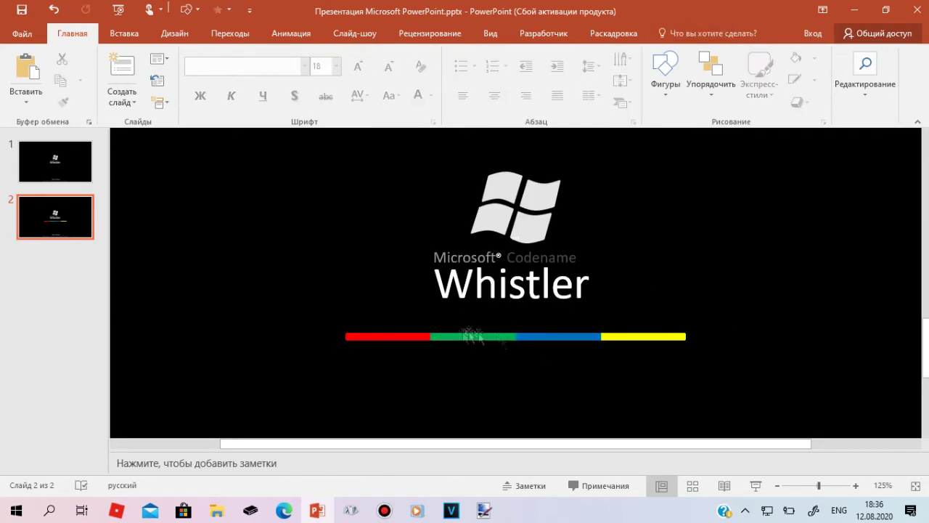
# Give the red, green, blue and yellow segments on slide 2 a Fade entrance, starting After Previous.
pyautogui.click(384, 336)
pyautogui.click(291, 33)
pyautogui.click(207, 72)
pyautogui.click(450, 336)
pyautogui.click(206, 72)
pyautogui.click(559, 336)
pyautogui.click(206, 72)
pyautogui.click(642, 336)
pyautogui.click(206, 72)
pyautogui.click(385, 336)
pyautogui.click(732, 59)
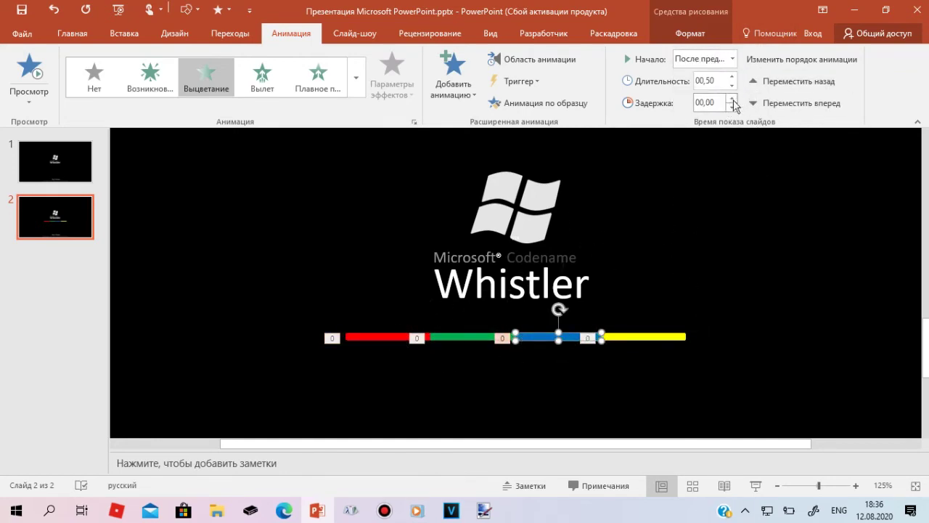
# Duplicate slide 2 to create slide 3.
pyautogui.click(696, 225)
pyautogui.rightClick(80, 218)
pyautogui.click(155, 365)
# On slide 3, give the red and green segments an Object Color emphasis with a new colour.
pyautogui.click(367, 338)
pyautogui.click(356, 78)
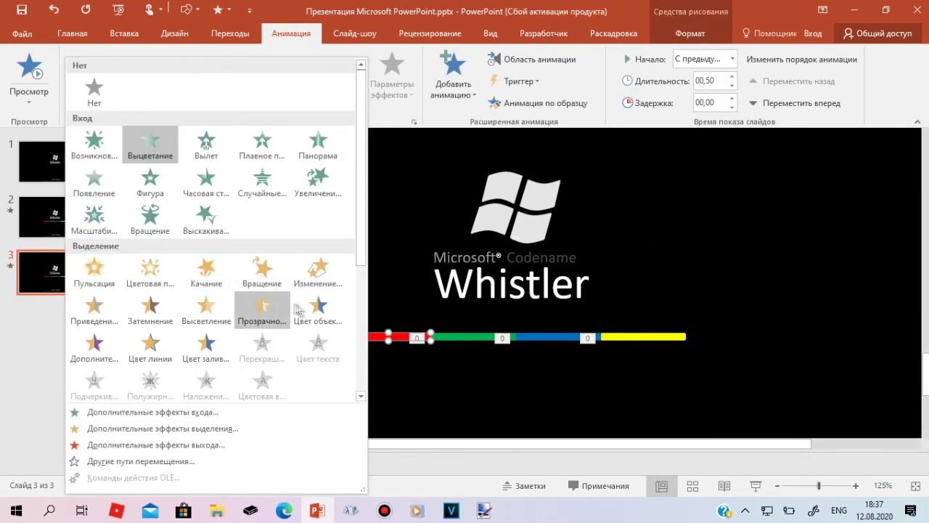
pyautogui.click(297, 308)
pyautogui.click(392, 83)
pyautogui.click(398, 150)
pyautogui.click(472, 336)
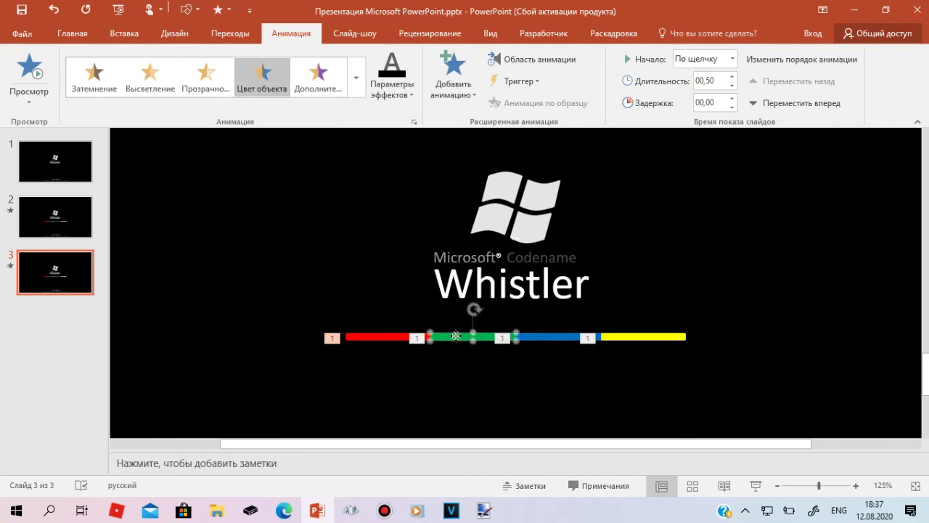
pyautogui.click(356, 78)
pyautogui.click(317, 308)
pyautogui.click(392, 83)
pyautogui.click(399, 150)
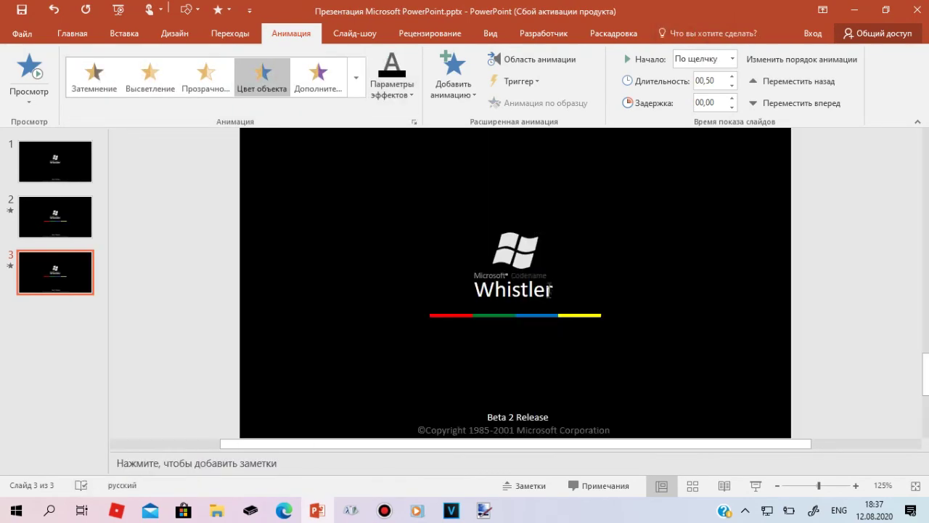
# Give the blue and yellow segments an Object Color emphasis with a new colour.
pyautogui.click(545, 336)
pyautogui.click(545, 336)
pyautogui.click(357, 77)
pyautogui.click(318, 308)
pyautogui.click(392, 84)
pyautogui.click(398, 150)
pyautogui.click(642, 336)
pyautogui.click(357, 77)
pyautogui.click(319, 305)
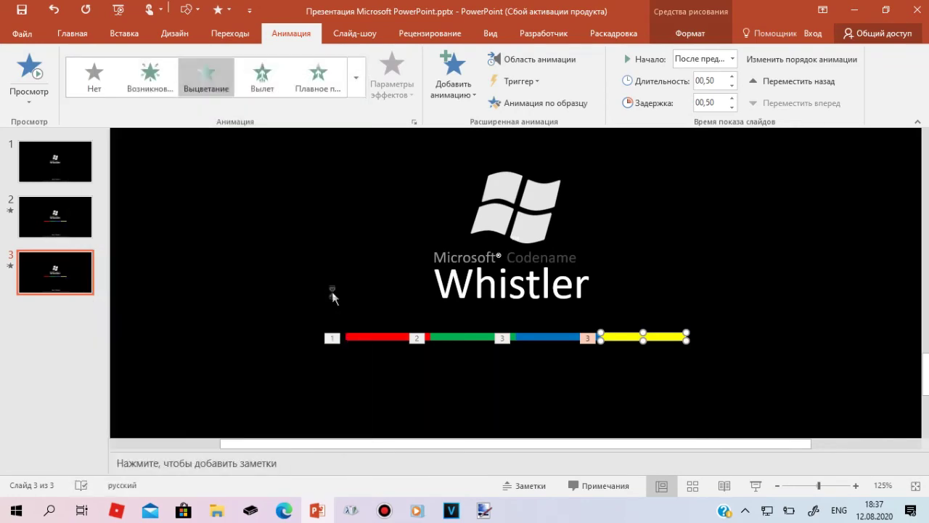
pyautogui.click(356, 77)
# Set the slide 3 segment colour effects to start After Previous.
pyautogui.click(317, 309)
pyautogui.click(392, 83)
pyautogui.click(390, 147)
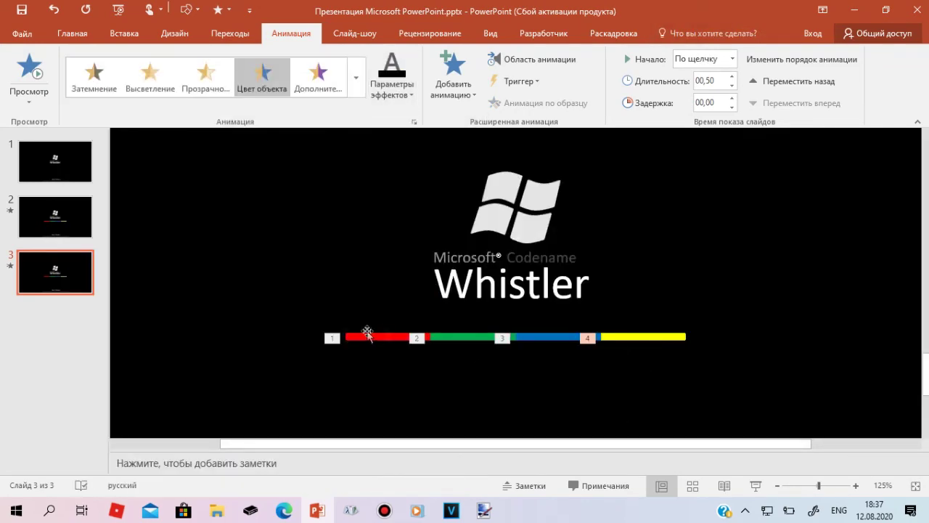
pyautogui.click(367, 336)
pyautogui.click(730, 59)
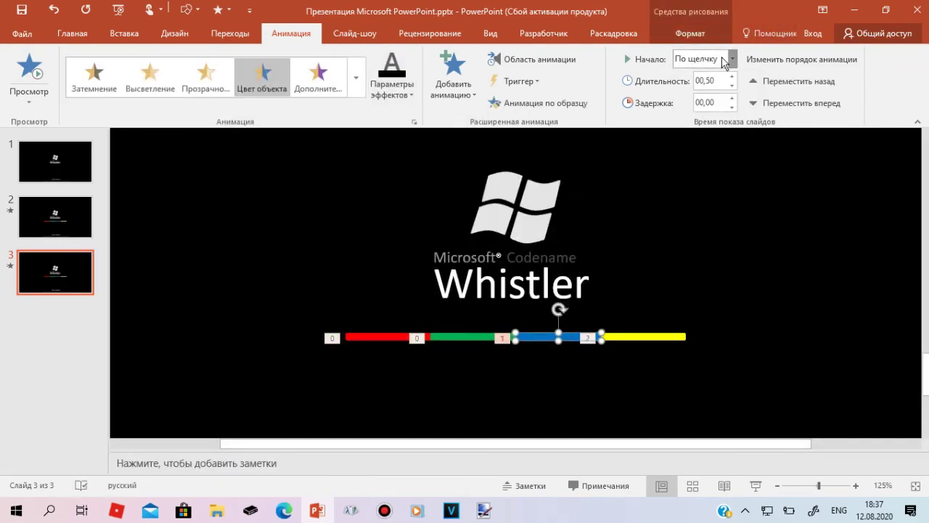
pyautogui.click(656, 336)
pyautogui.click(732, 58)
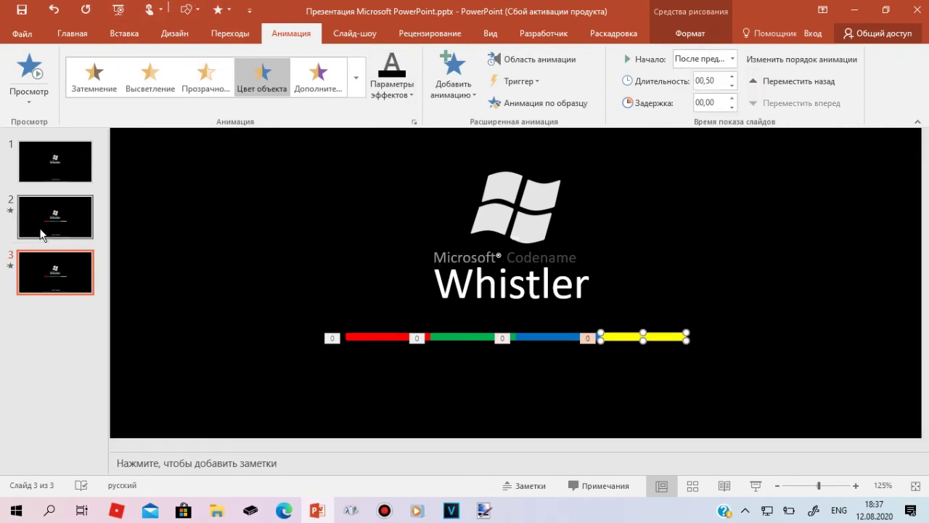
# Preview the slide show from the beginning and from slide 2 to check the bar animation.
pyautogui.press('pageup')
pyautogui.click(119, 10)
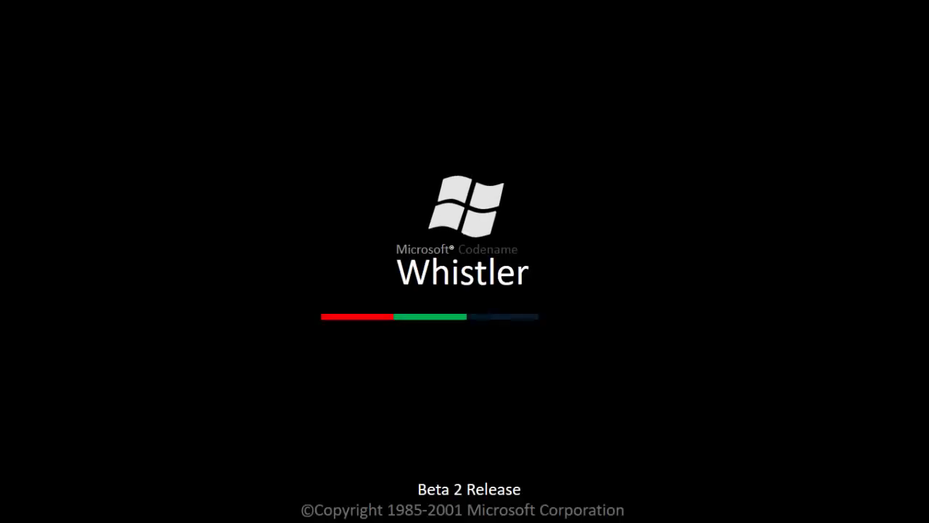
pyautogui.press('Escape')
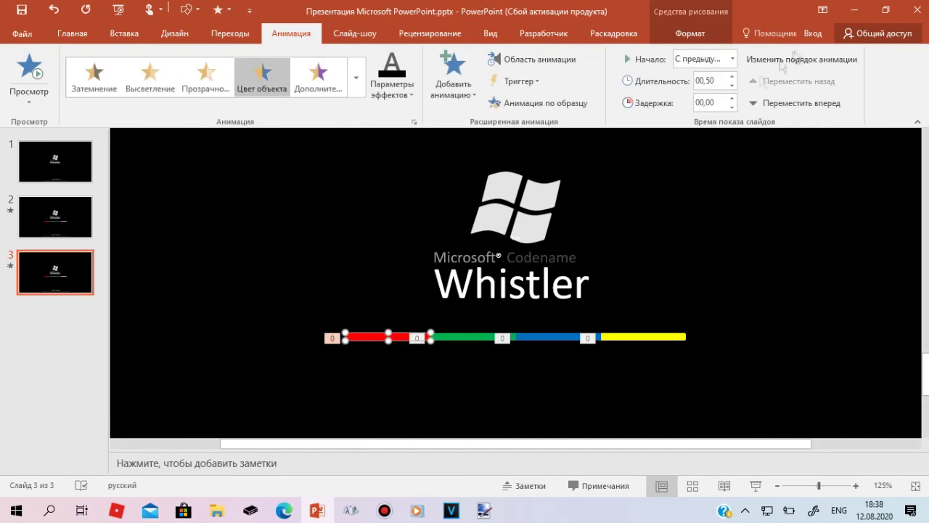
pyautogui.press('pageup')
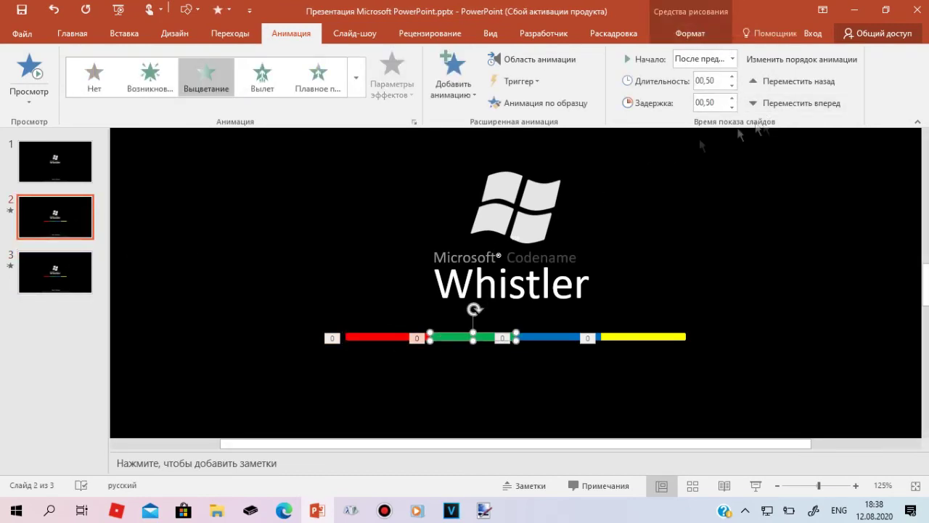
pyautogui.click(552, 336)
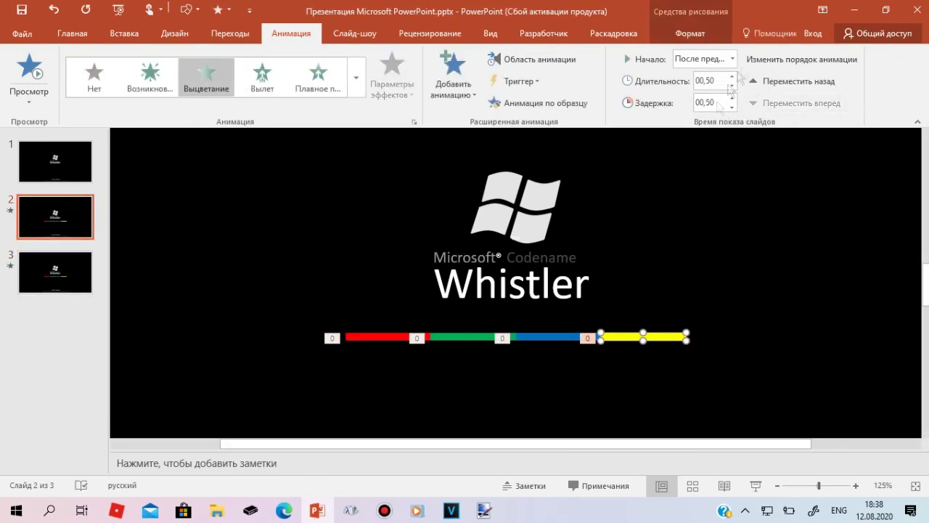
pyautogui.click(158, 10)
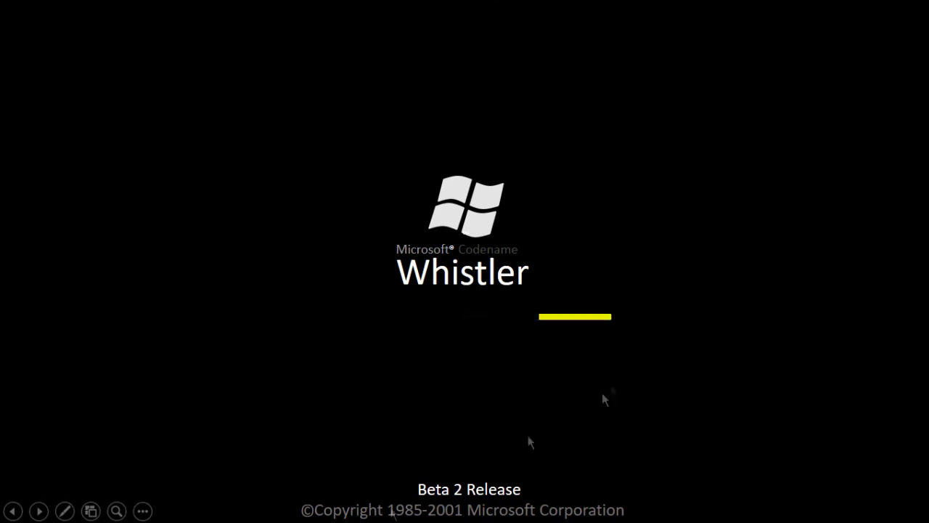
pyautogui.press('Escape')
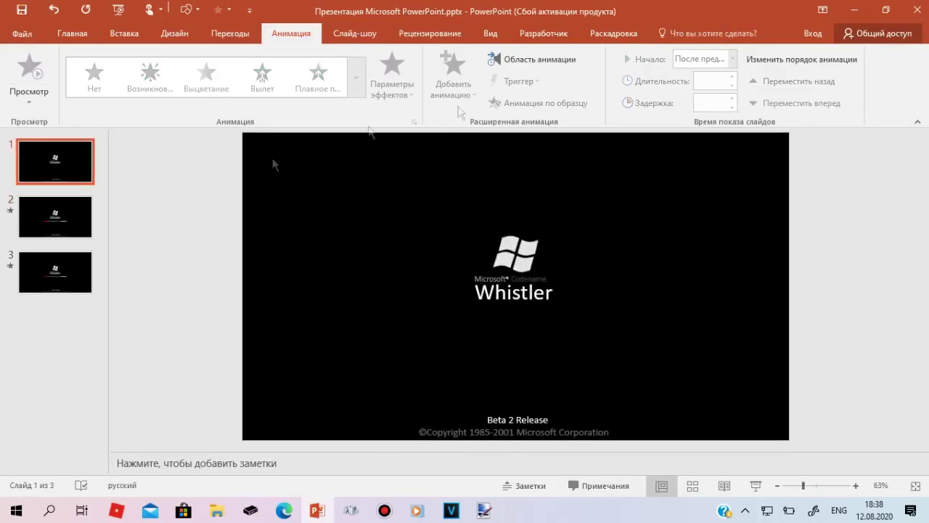
# Set slide 1 to advance automatically after 00:00,00 in the slide transition settings.
pyautogui.click(72, 33)
pyautogui.click(124, 32)
pyautogui.click(230, 33)
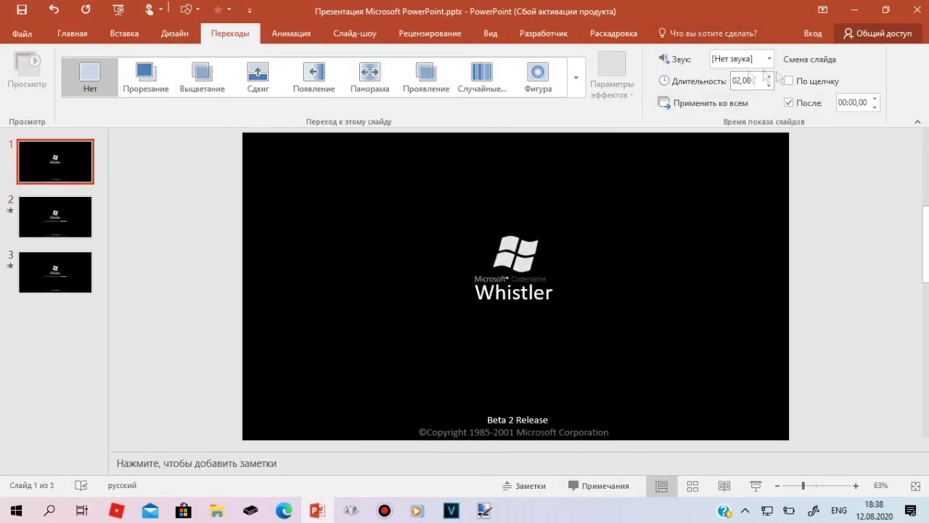
pyautogui.click(74, 200)
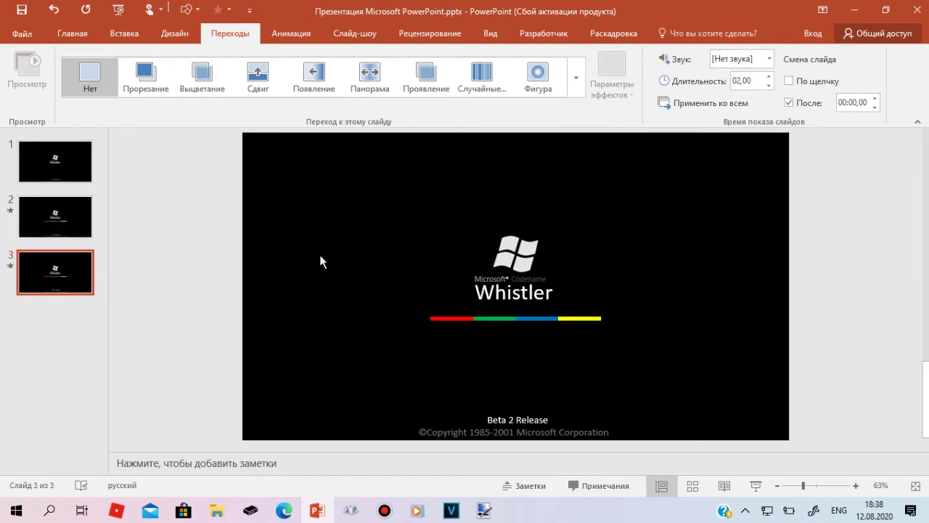